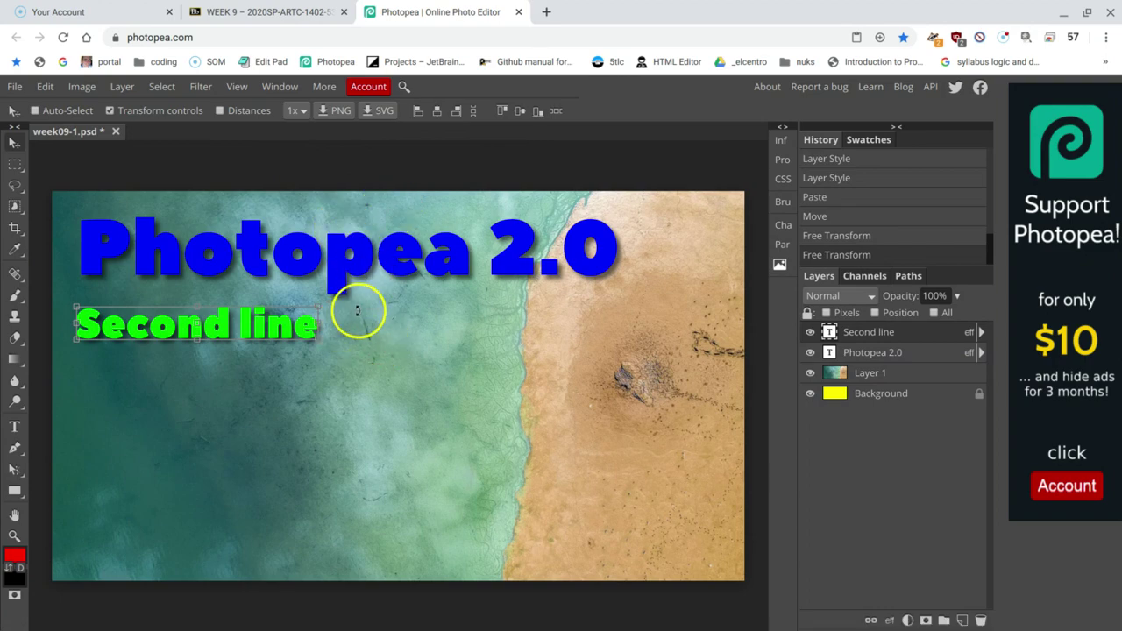
# Step: Switch to the Blackboard tab and scroll the Week 9 page to the 9.1c Work with text assignment
pyautogui.click(275, 14)
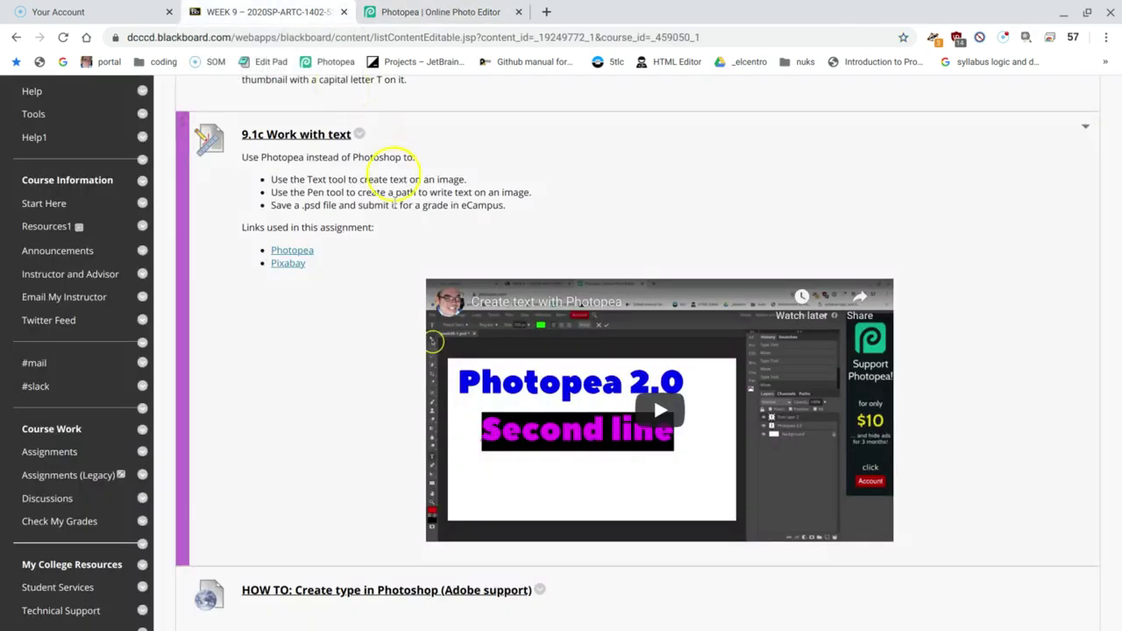
pyautogui.scroll(-6, 342, 263)
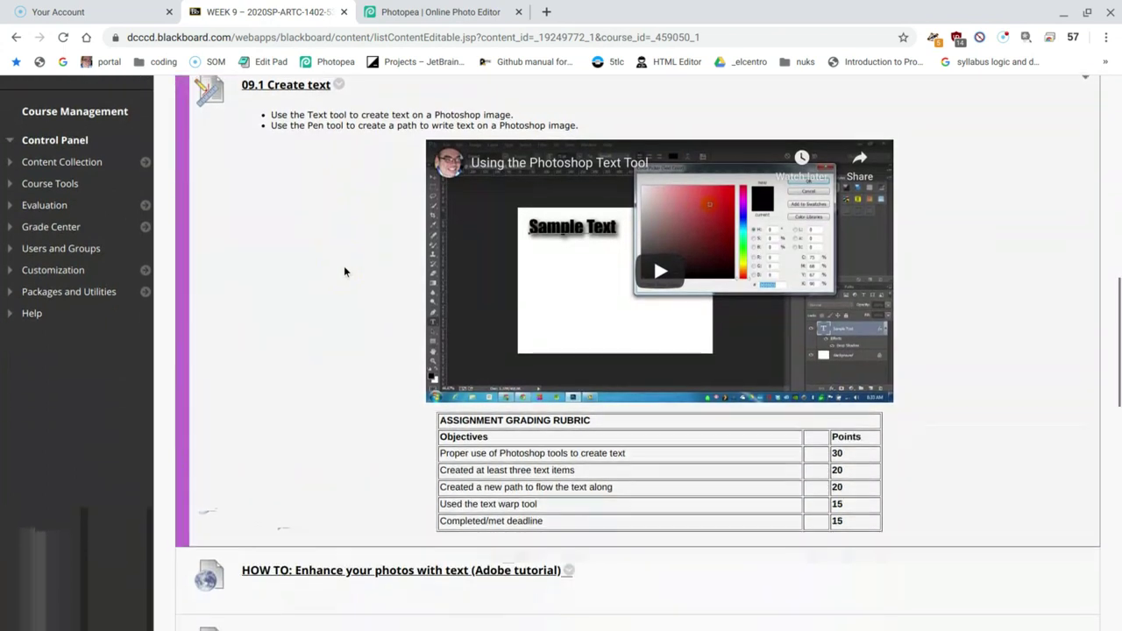
pyautogui.scroll(1, 344, 271)
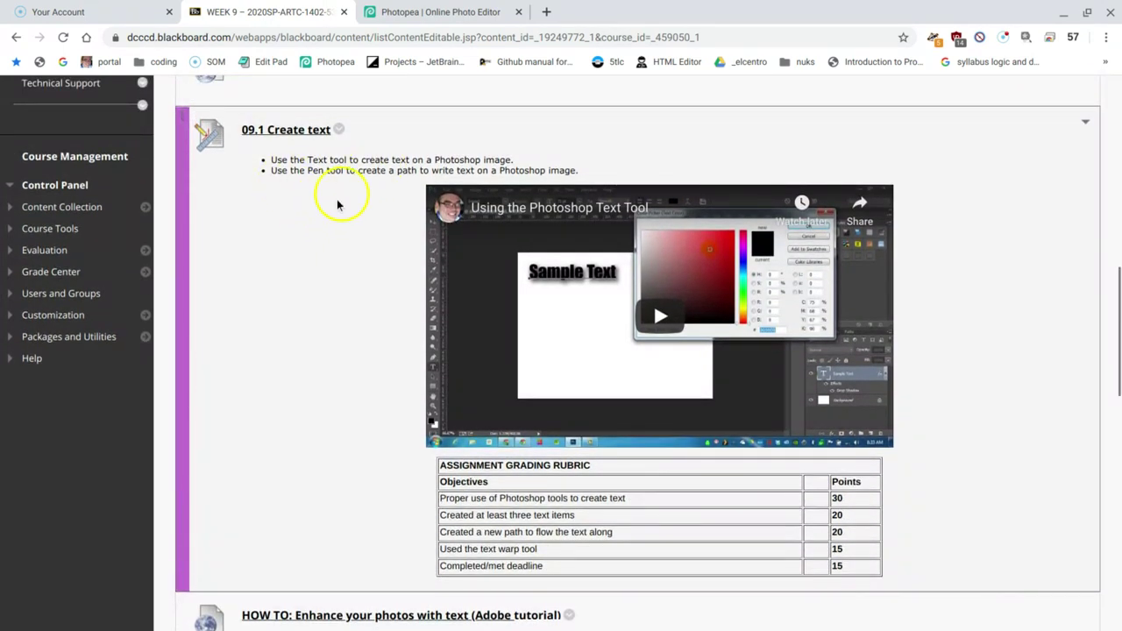
pyautogui.scroll(1, 388, 271)
pyautogui.scroll(-1, 390, 276)
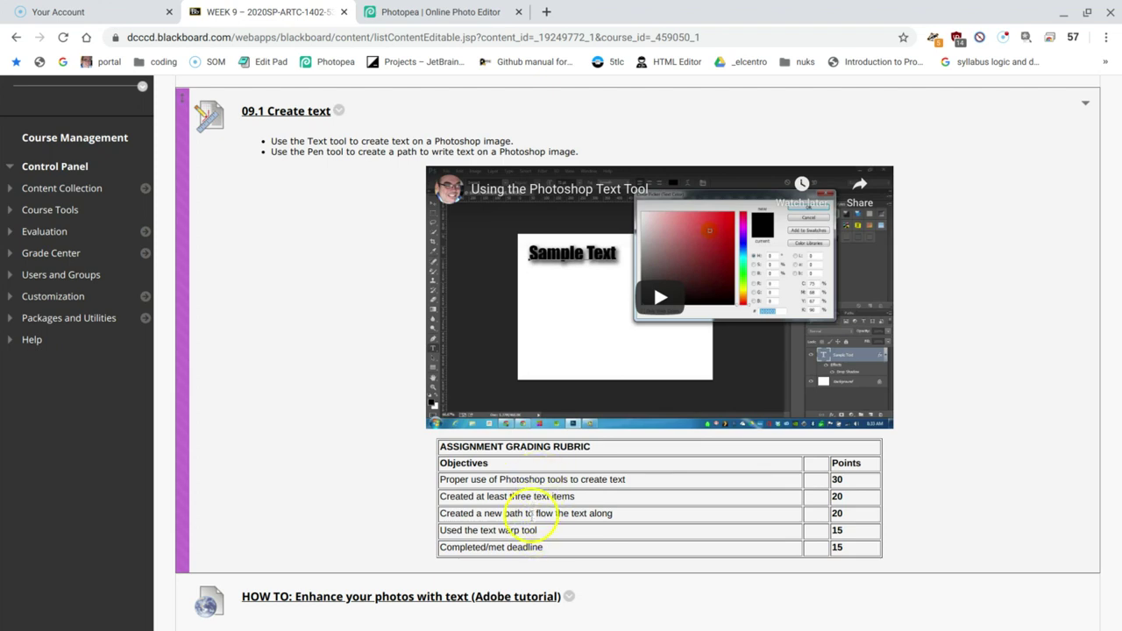
pyautogui.scroll(3, 551, 493)
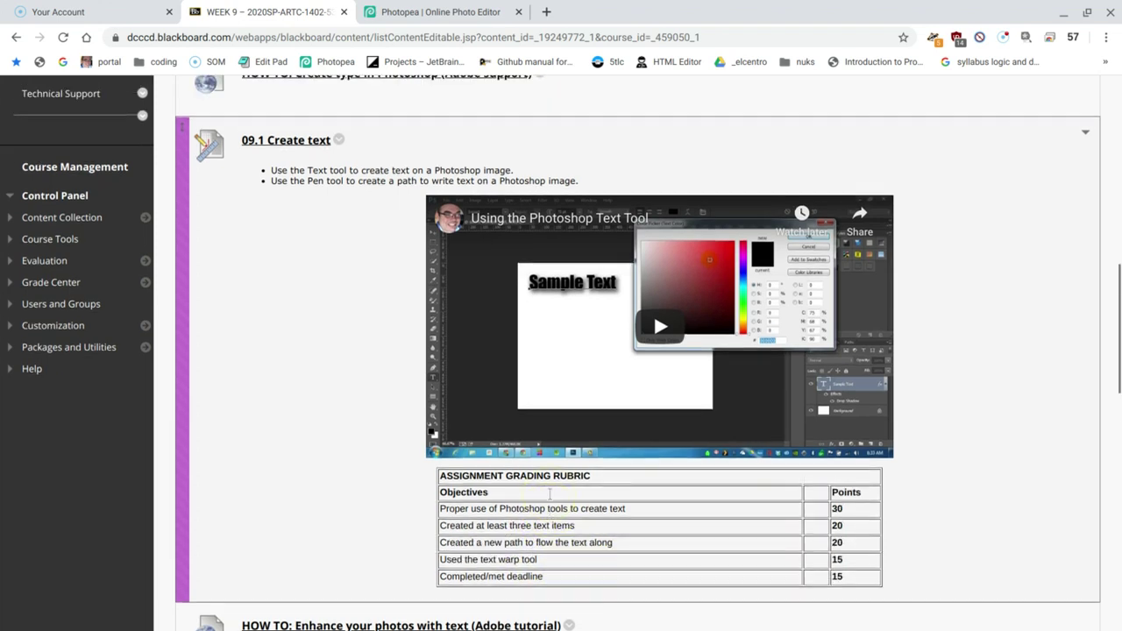
pyautogui.scroll(1, 526, 456)
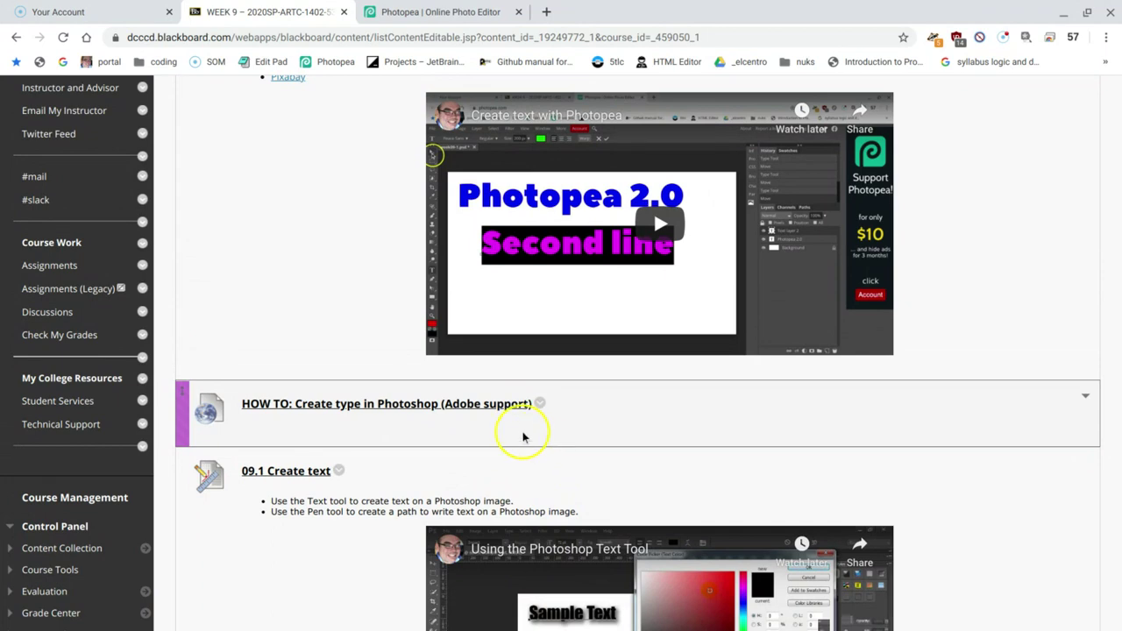
pyautogui.scroll(1, 541, 421)
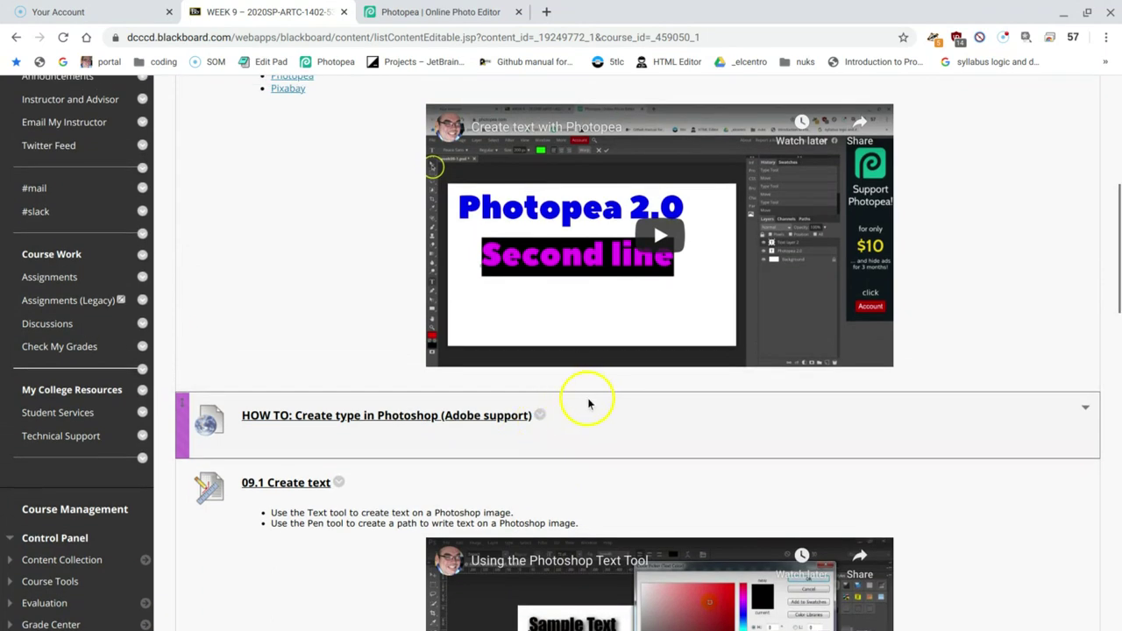
pyautogui.scroll(1, 570, 402)
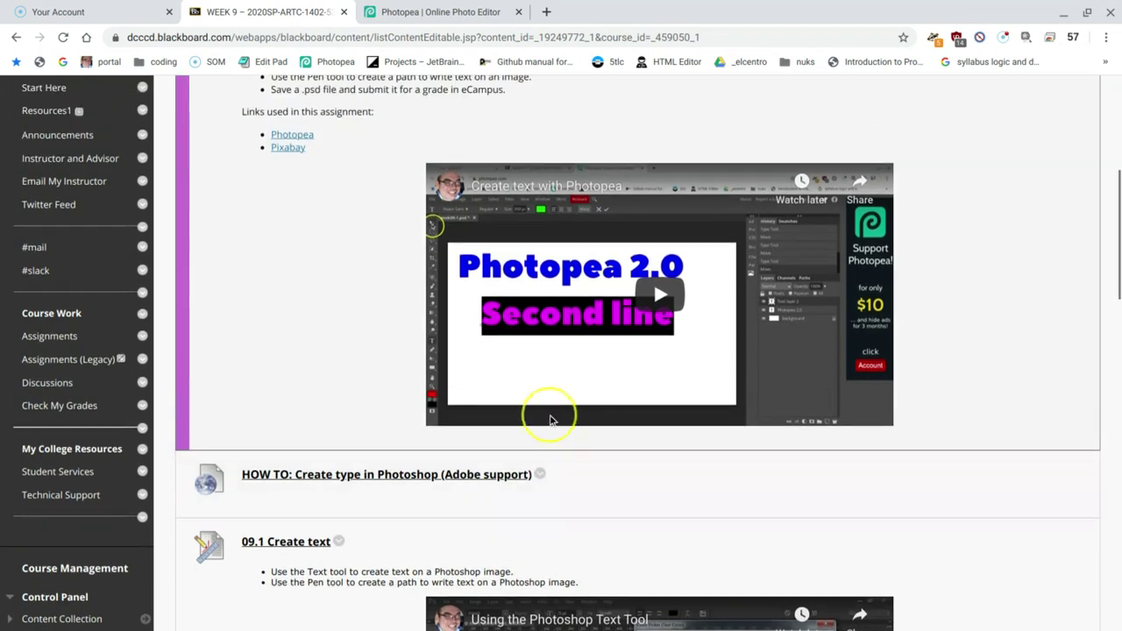
pyautogui.scroll(1, 543, 431)
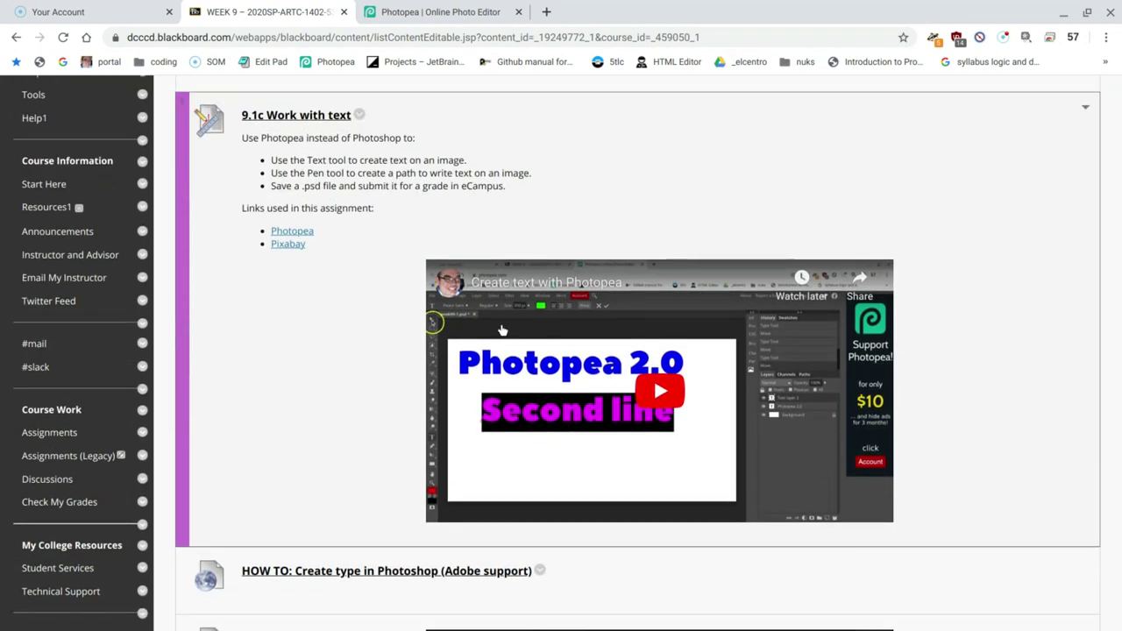
# Step: Return to the week09-1.psd beach document in Photopea and show its Paths panel
pyautogui.click(426, 19)
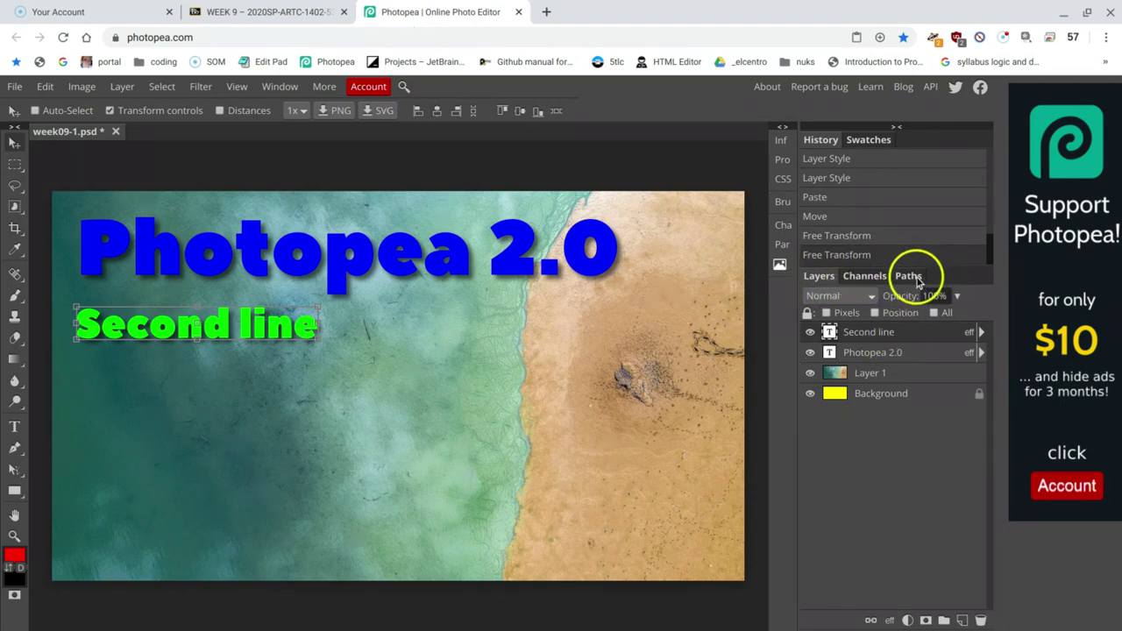
pyautogui.click(866, 276)
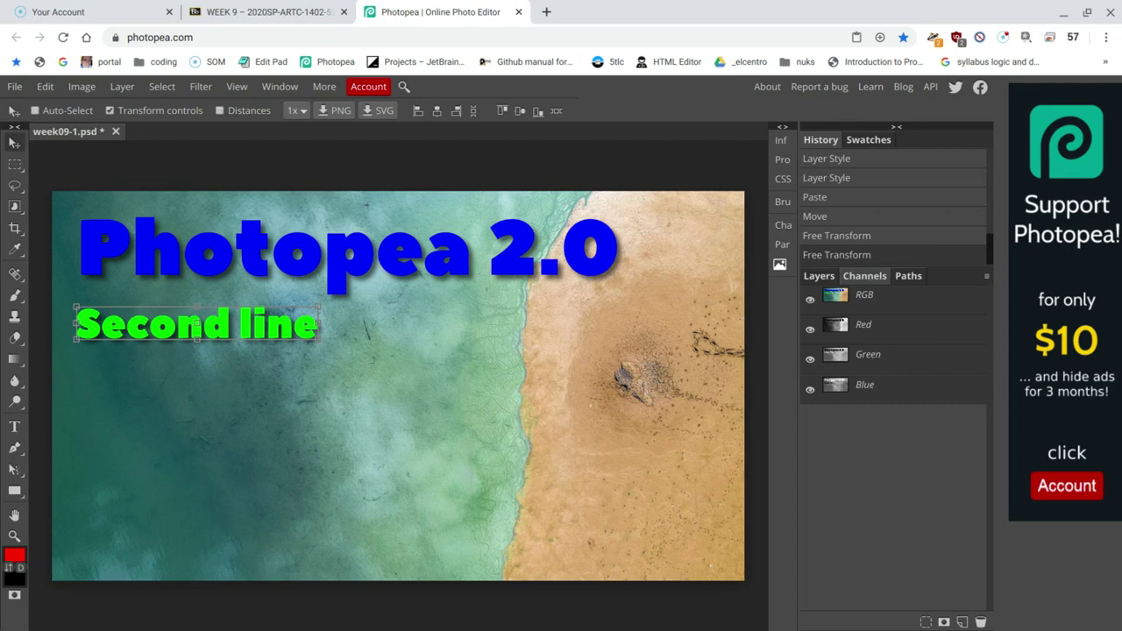
pyautogui.click(909, 276)
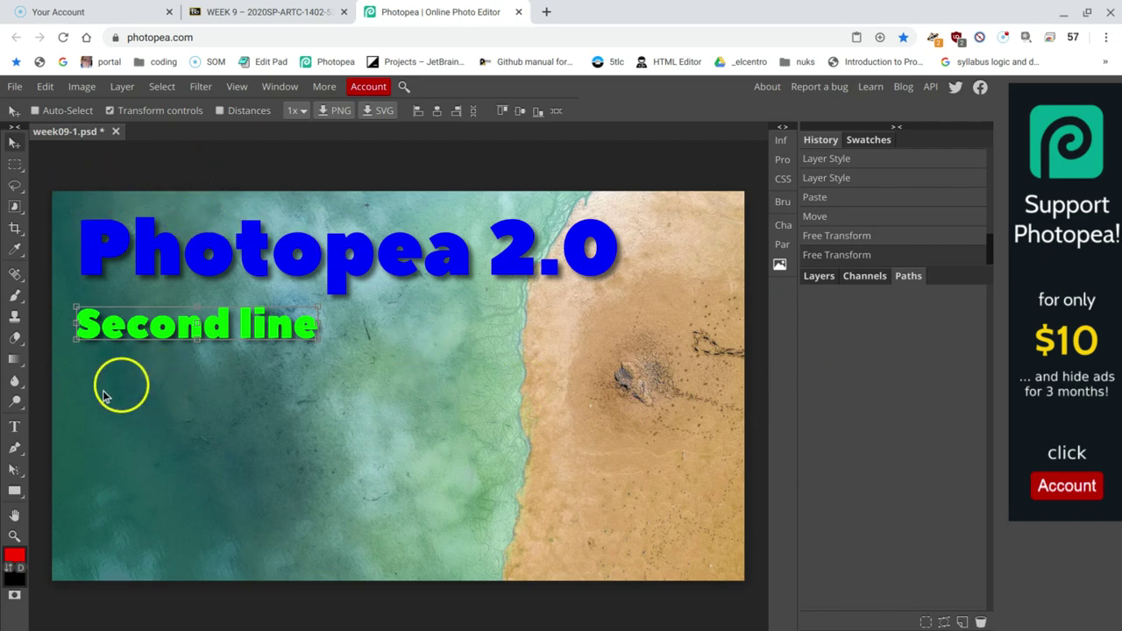
pyautogui.rightClick(15, 452)
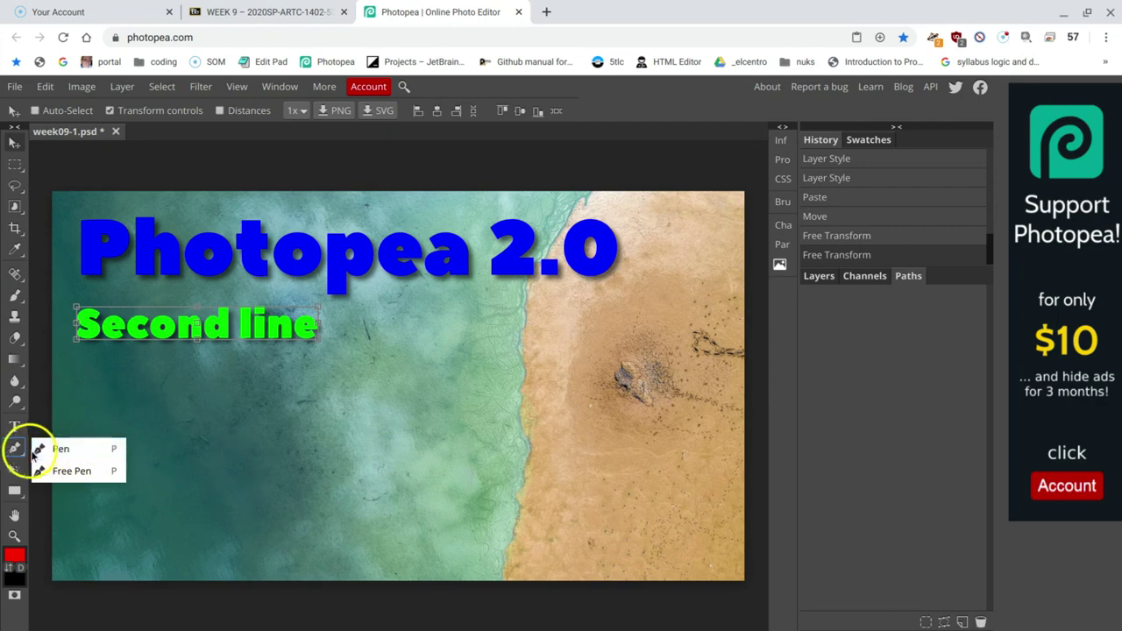
pyautogui.click(77, 478)
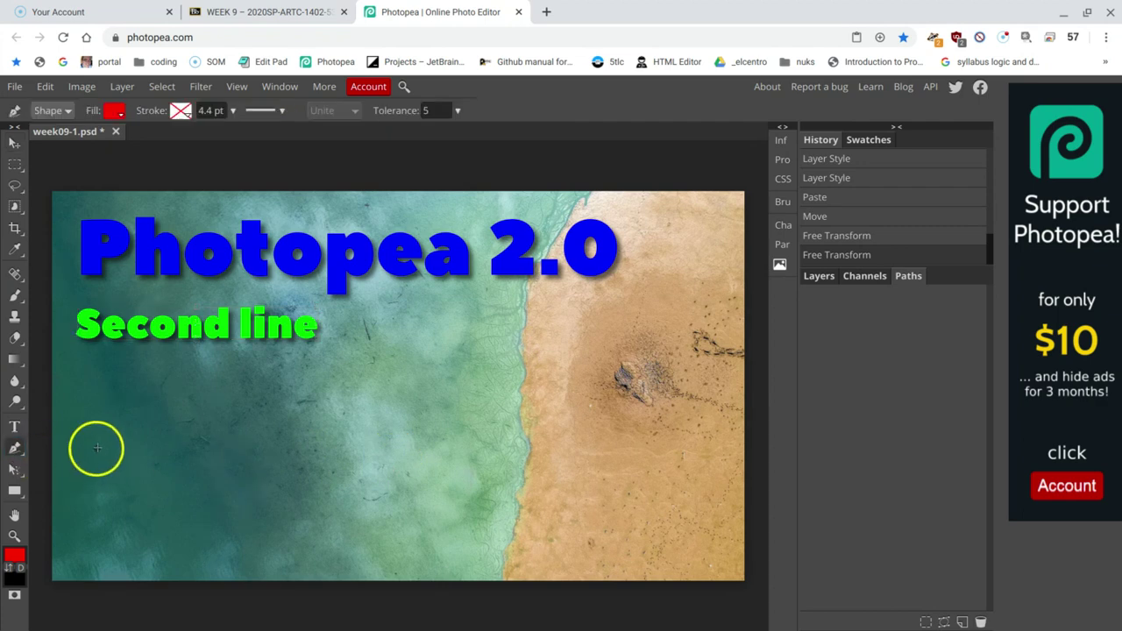
pyautogui.moveTo(93, 448)
pyautogui.mouseDown()
pyautogui.moveTo(179, 440)
pyautogui.moveTo(232, 502)
pyautogui.moveTo(377, 438)
pyautogui.moveTo(649, 449)
pyautogui.mouseUp()
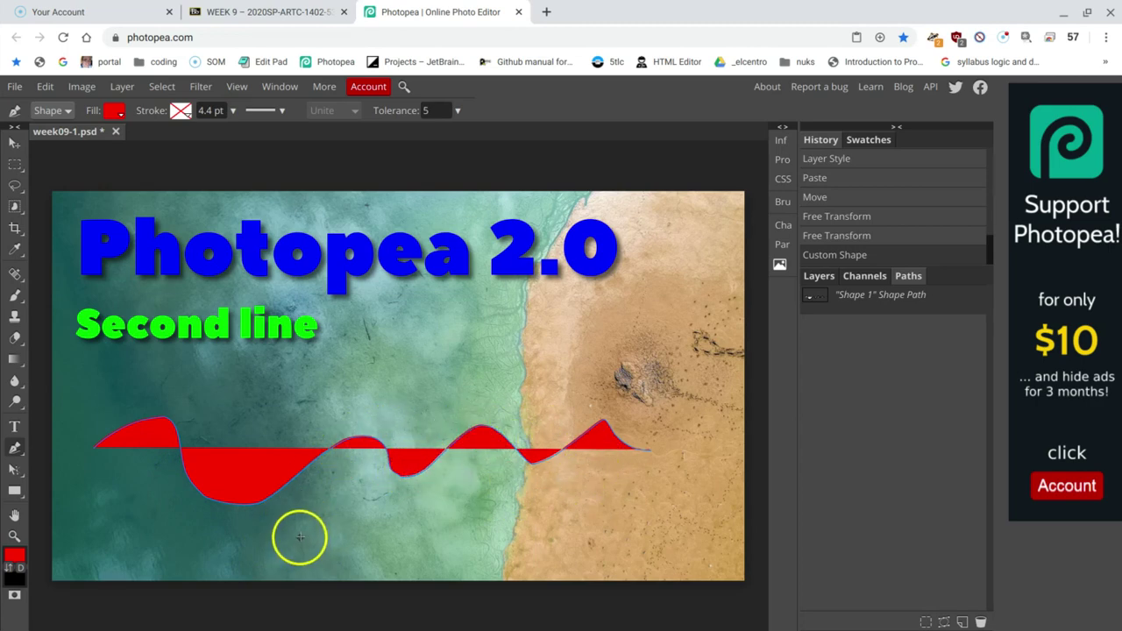
pyautogui.click(45, 86)
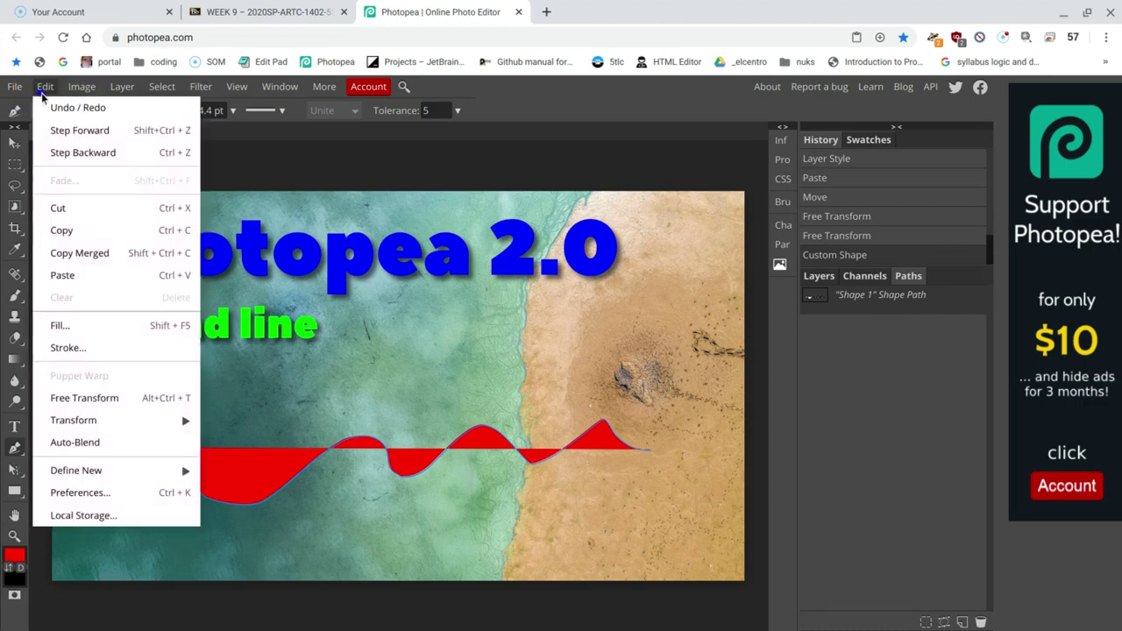
pyautogui.click(79, 106)
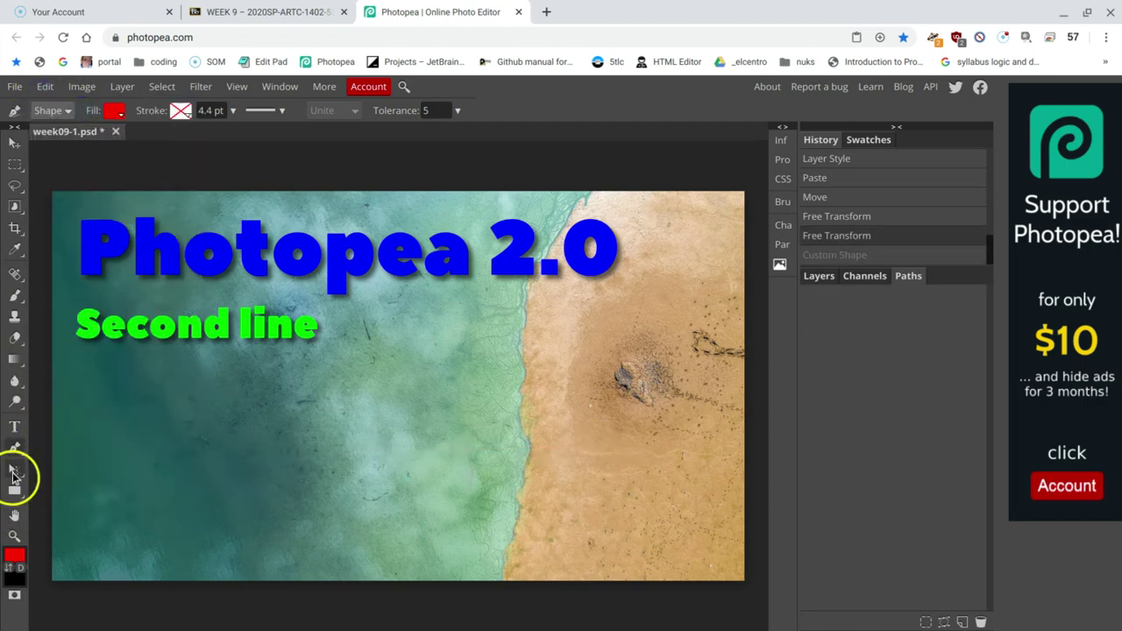
# Step: Draw a curved S-shaped Shape 1 with the Pen tool across the lower-left water
pyautogui.click(18, 451)
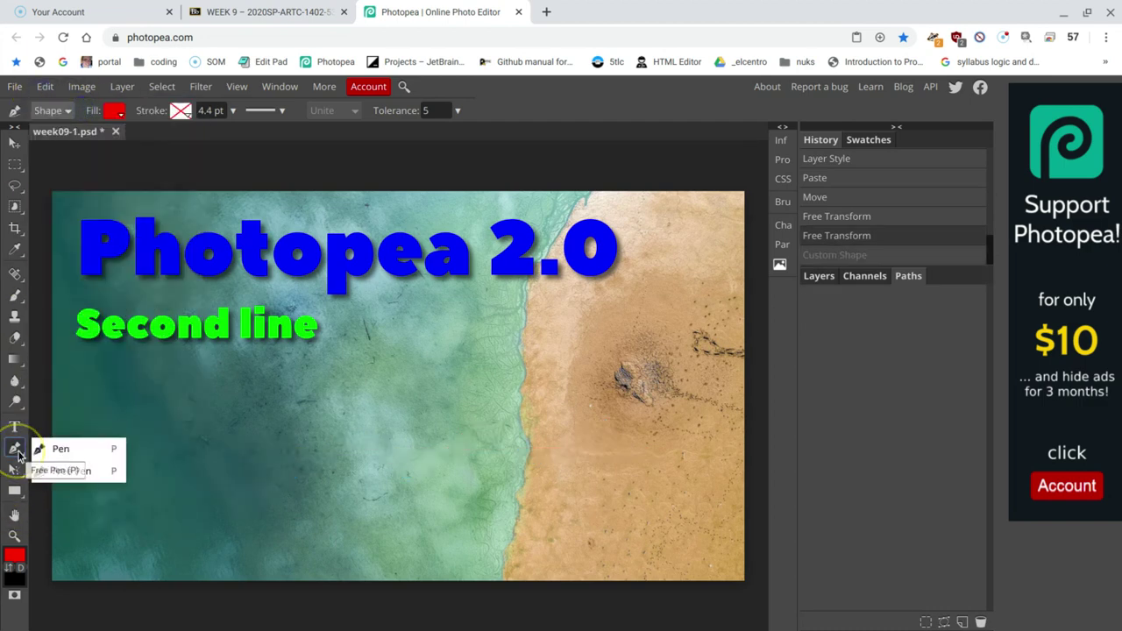
pyautogui.click(83, 449)
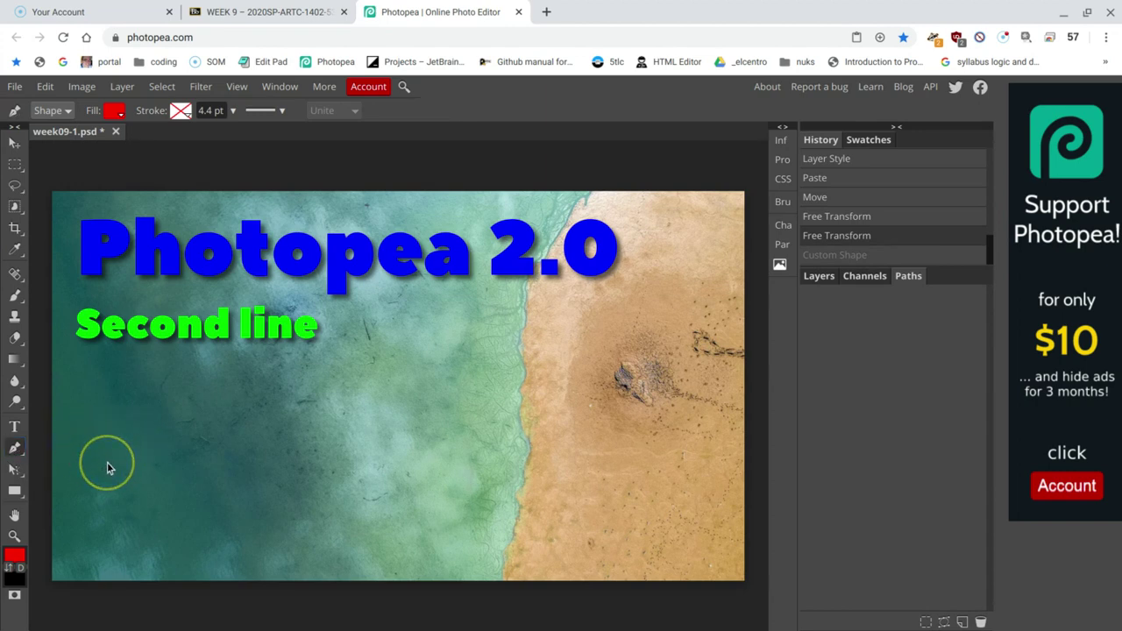
pyautogui.click(99, 462)
pyautogui.click(82, 471)
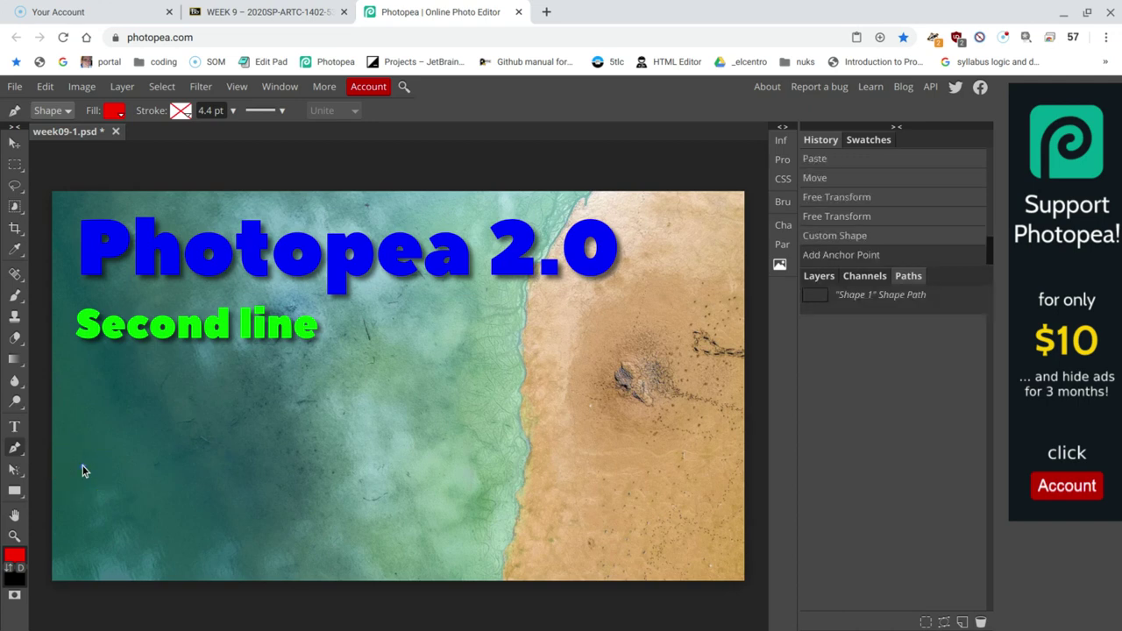
pyautogui.click(84, 488)
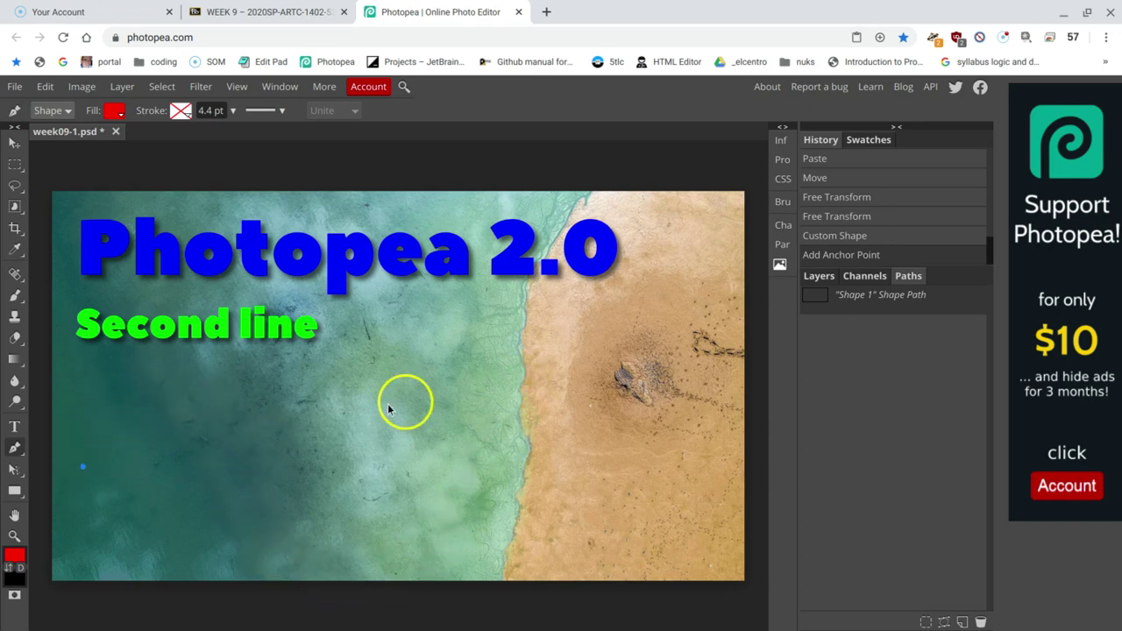
pyautogui.click(148, 390)
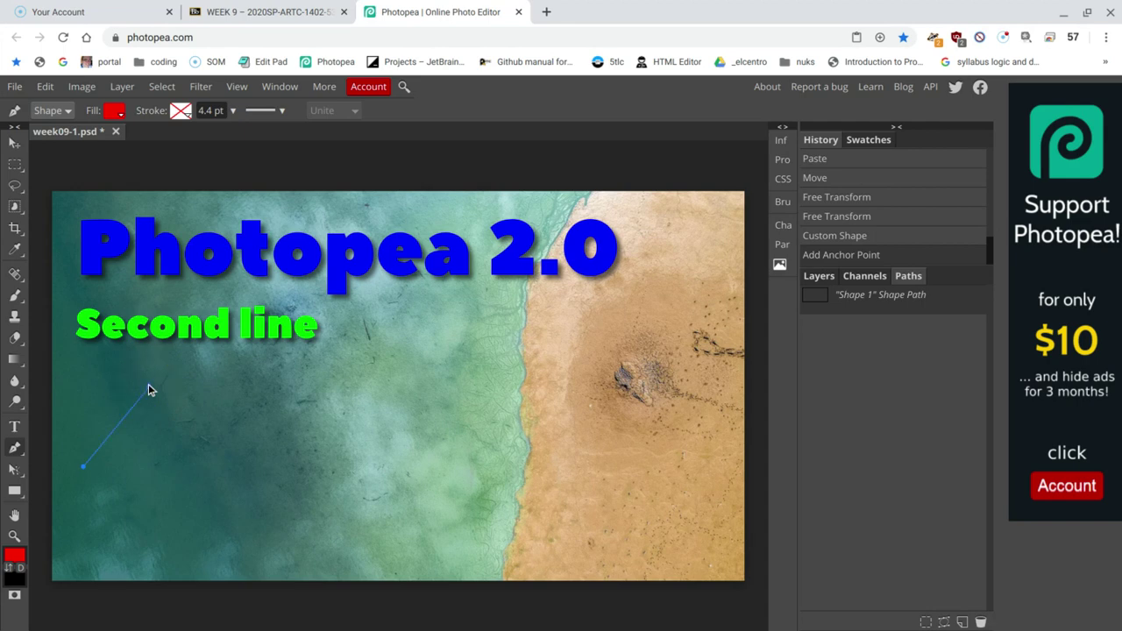
pyautogui.moveTo(148, 390); pyautogui.dragTo(198, 392)
pyautogui.moveTo(217, 392); pyautogui.dragTo(217, 391)
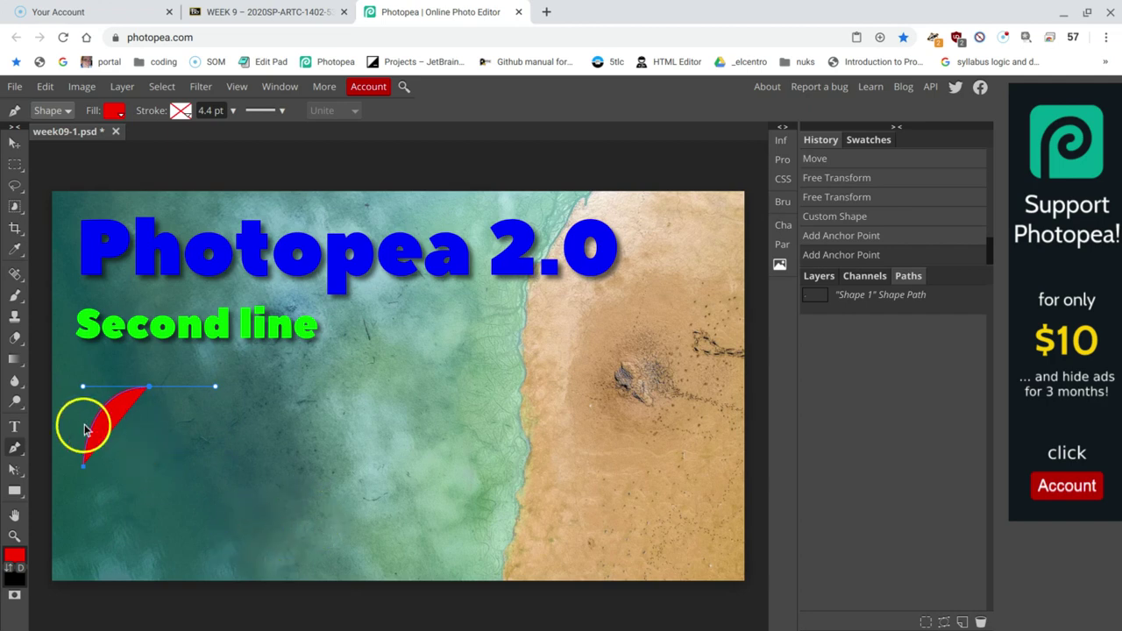
pyautogui.click(292, 554)
pyautogui.moveTo(312, 541); pyautogui.dragTo(423, 503)
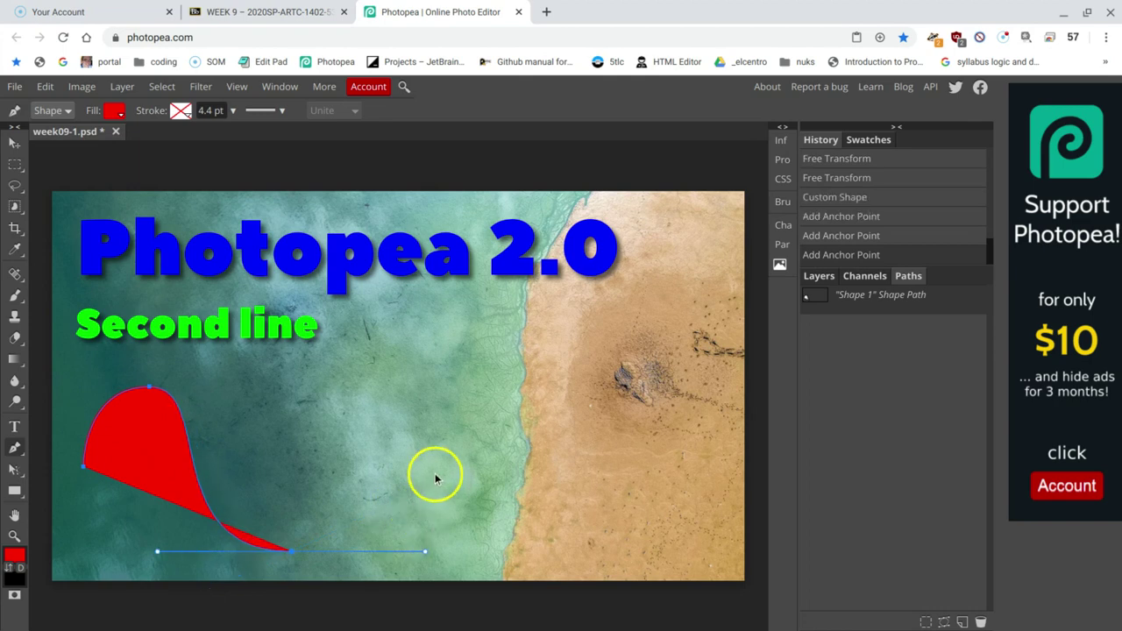
pyautogui.click(426, 422)
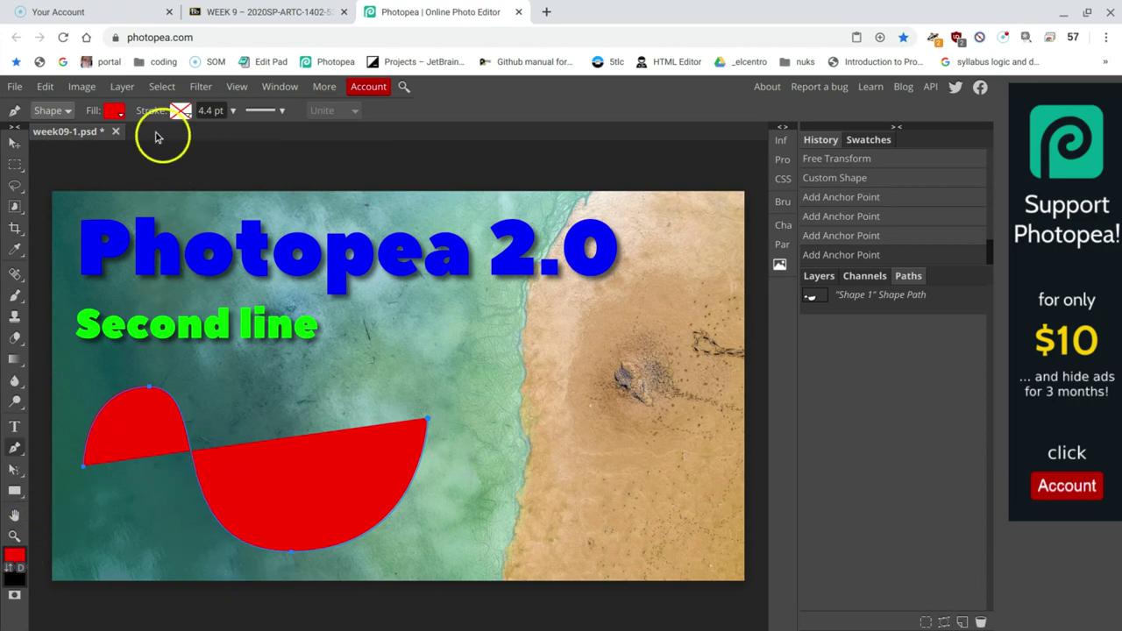
# Step: Set Shape 1's fill to None, leaving only the curved path outline
pyautogui.click(117, 113)
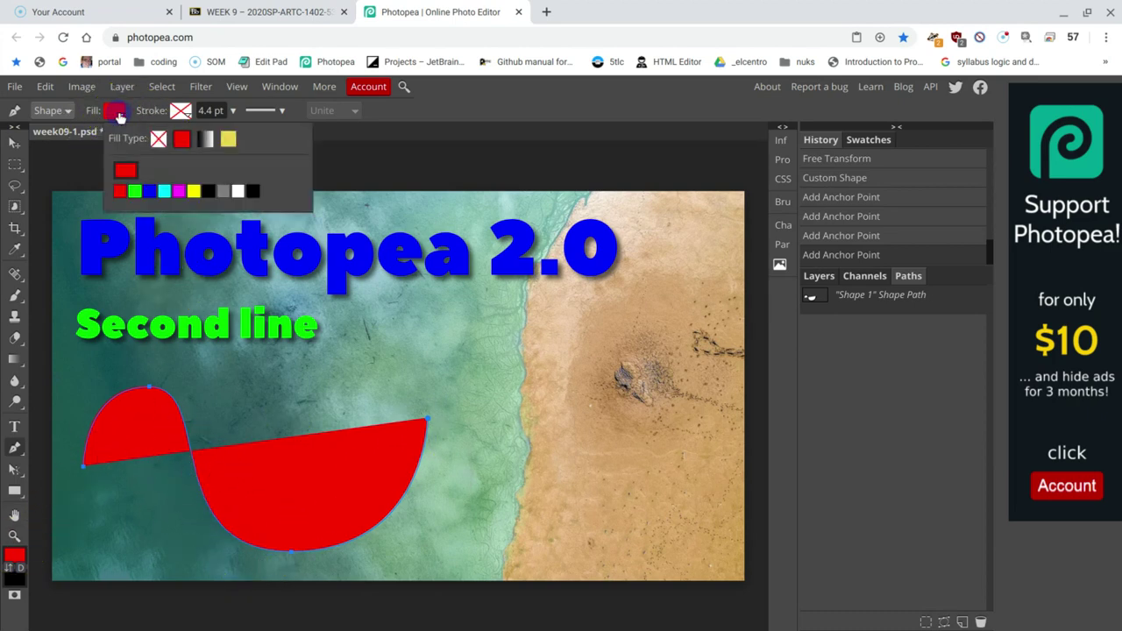
pyautogui.click(158, 141)
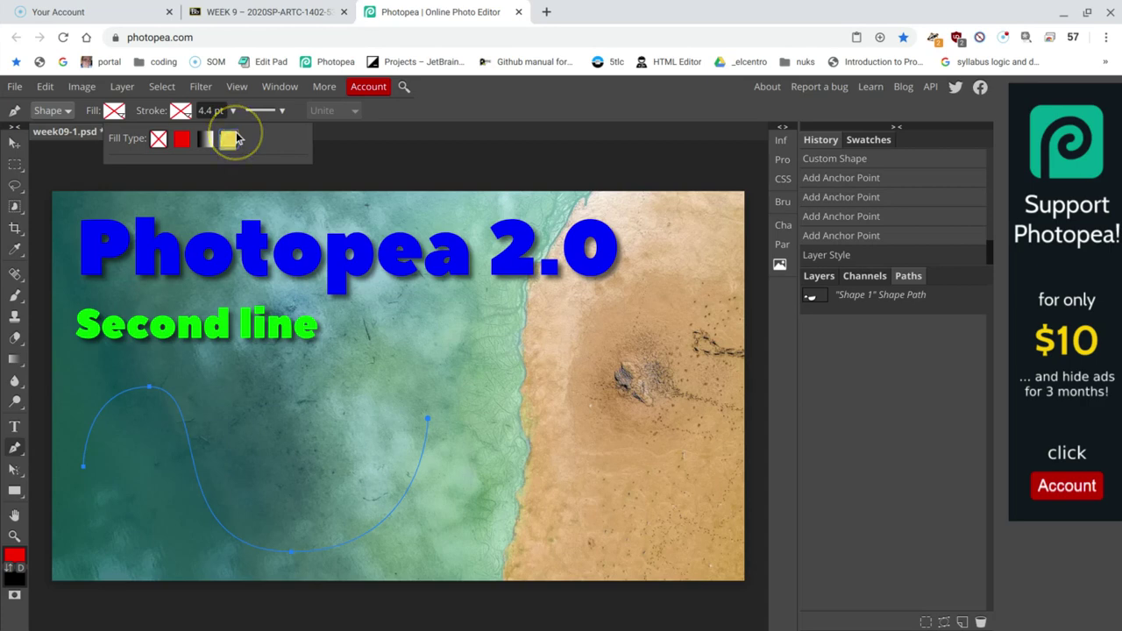
pyautogui.click(160, 140)
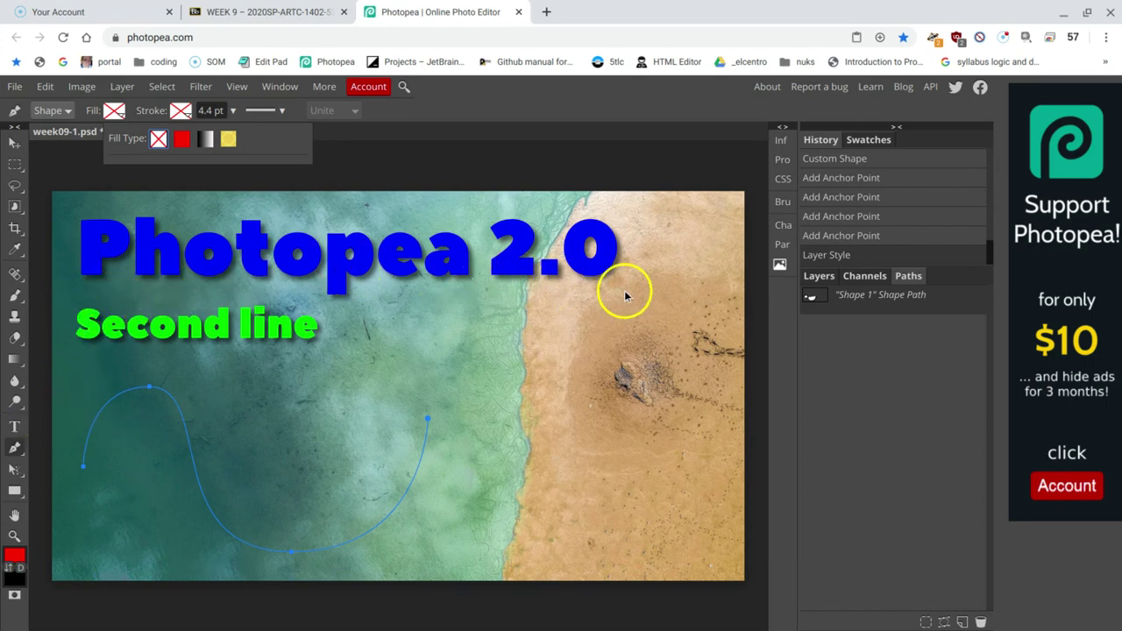
# Step: Type white text 'Row row your boat gently' along the S-curve path and select it all
pyautogui.click(13, 427)
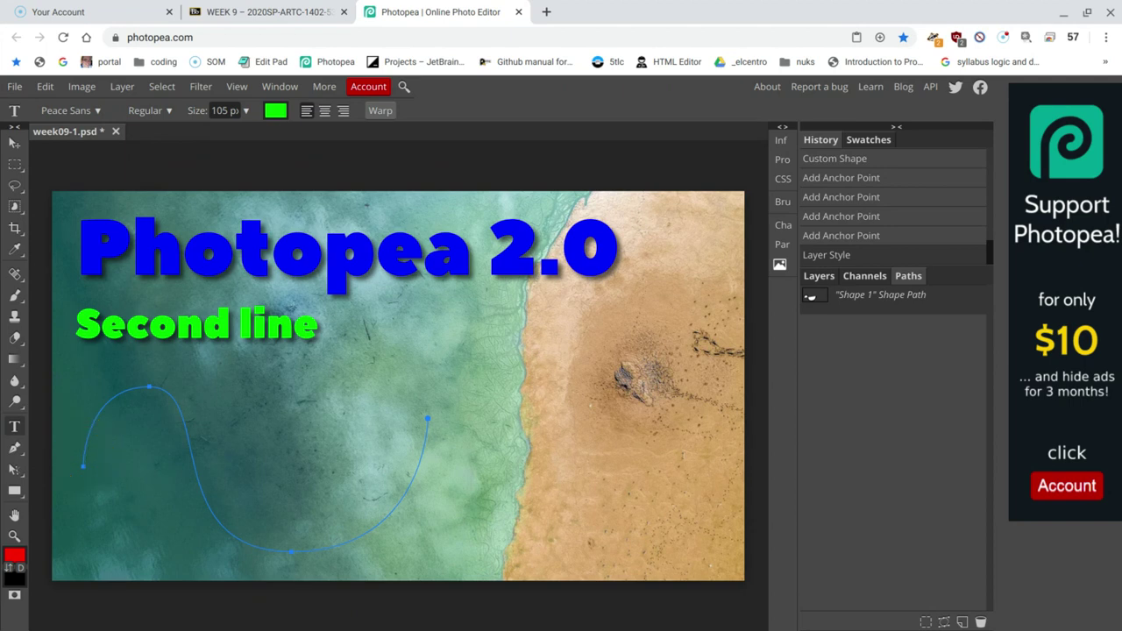
pyautogui.click(86, 462)
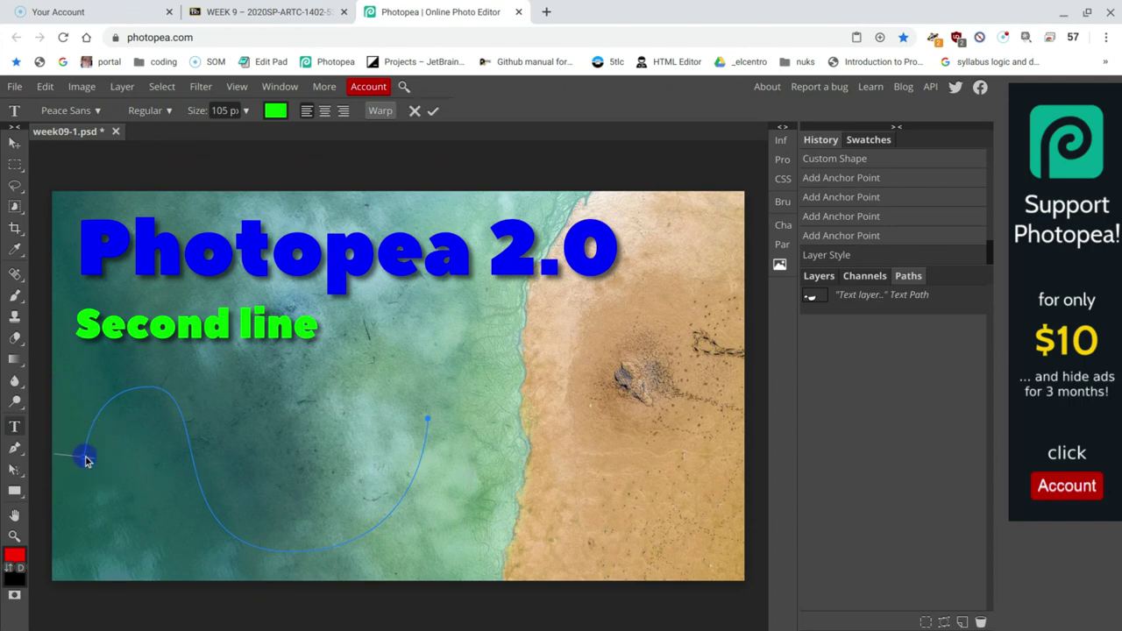
pyautogui.click(276, 112)
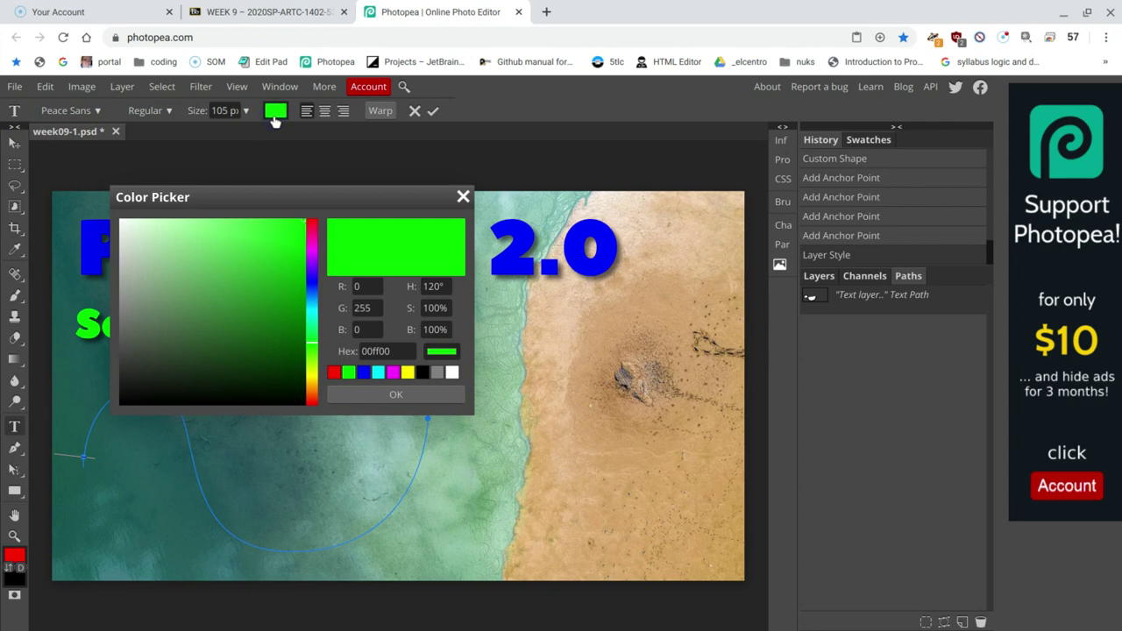
pyautogui.click(452, 373)
pyautogui.click(426, 396)
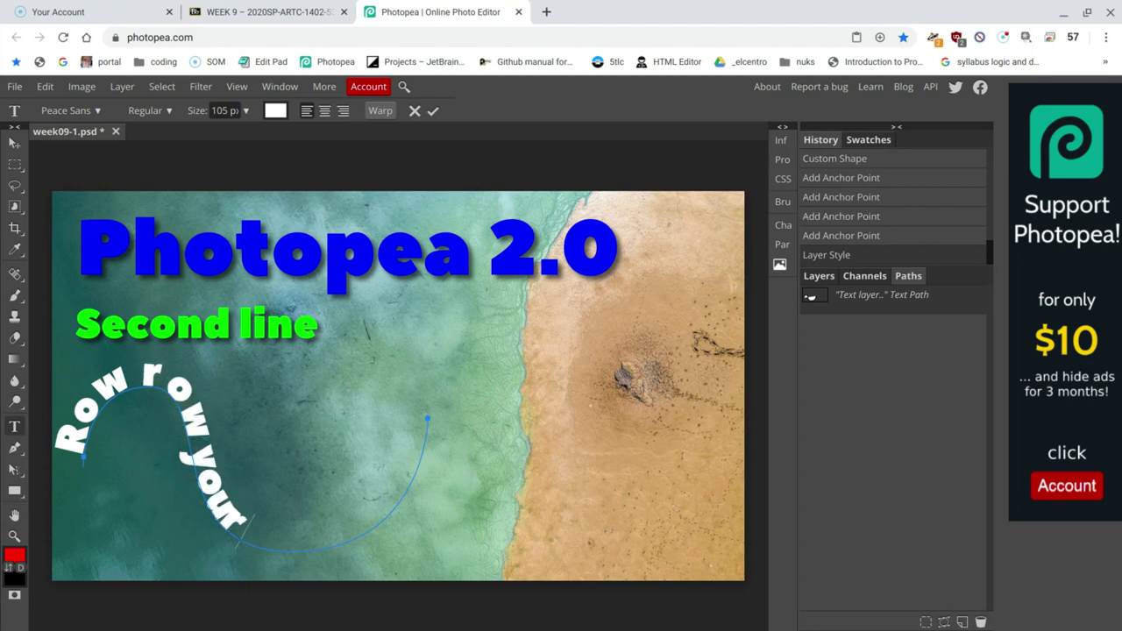
pyautogui.write('boat ge')
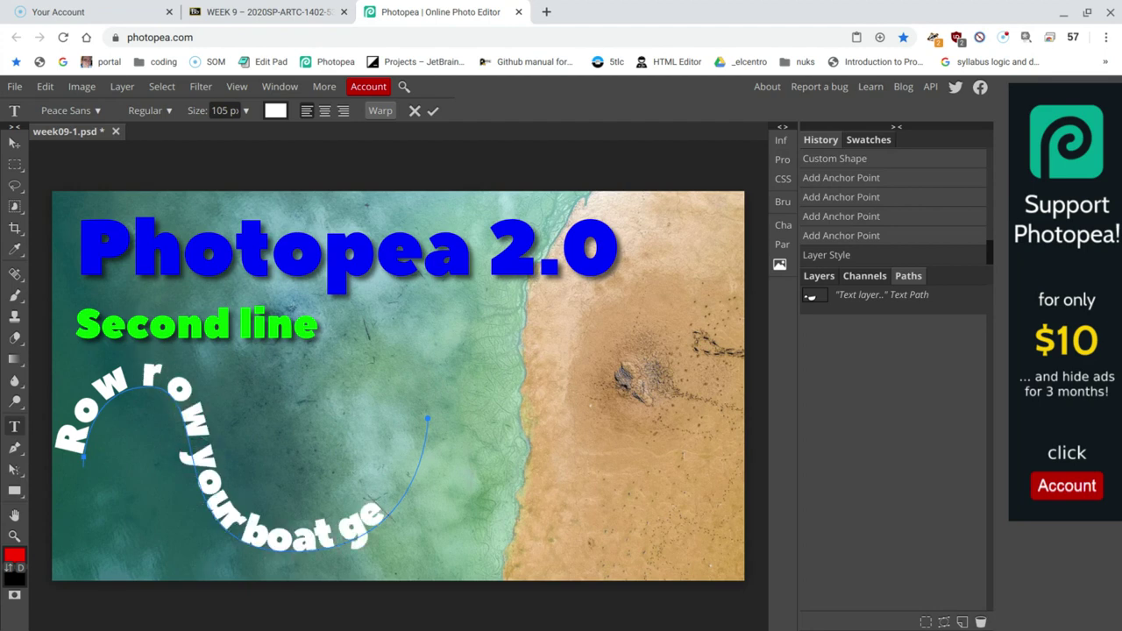
pyautogui.write('ntly')
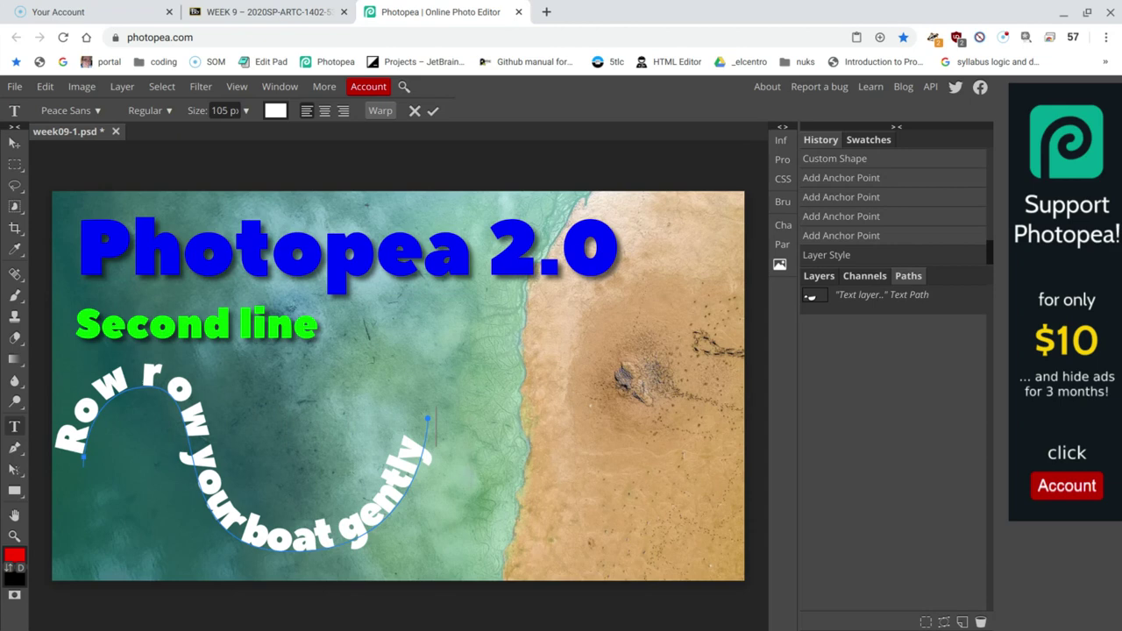
pyautogui.hotkey('ctrl', 'a')
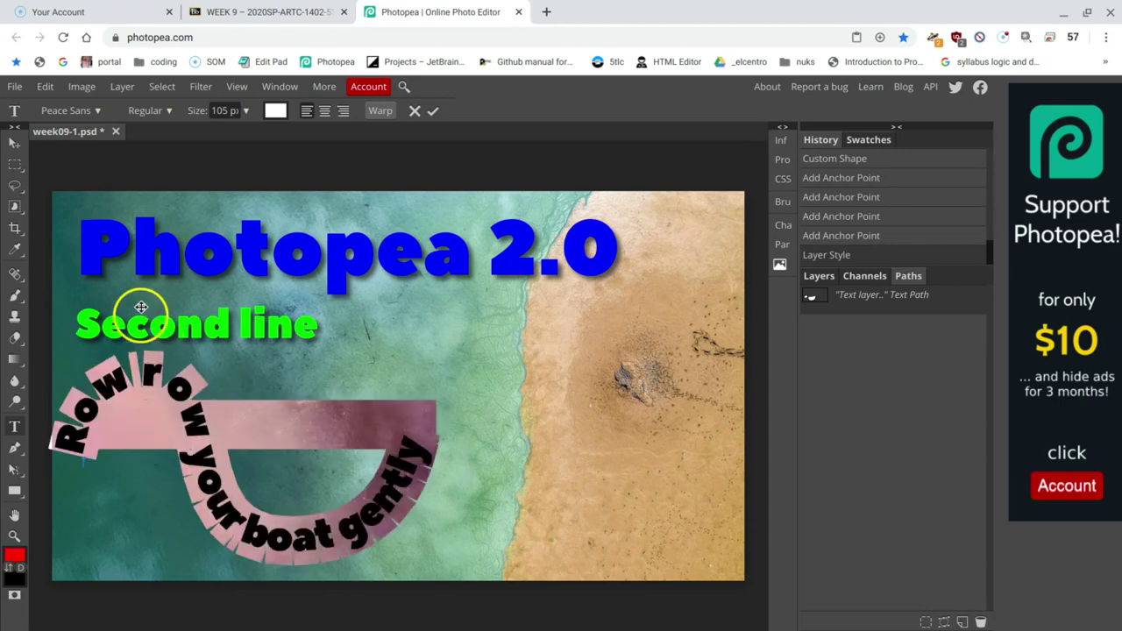
# Step: Resize the curved path text to 64 px and commit the full line
pyautogui.click(249, 119)
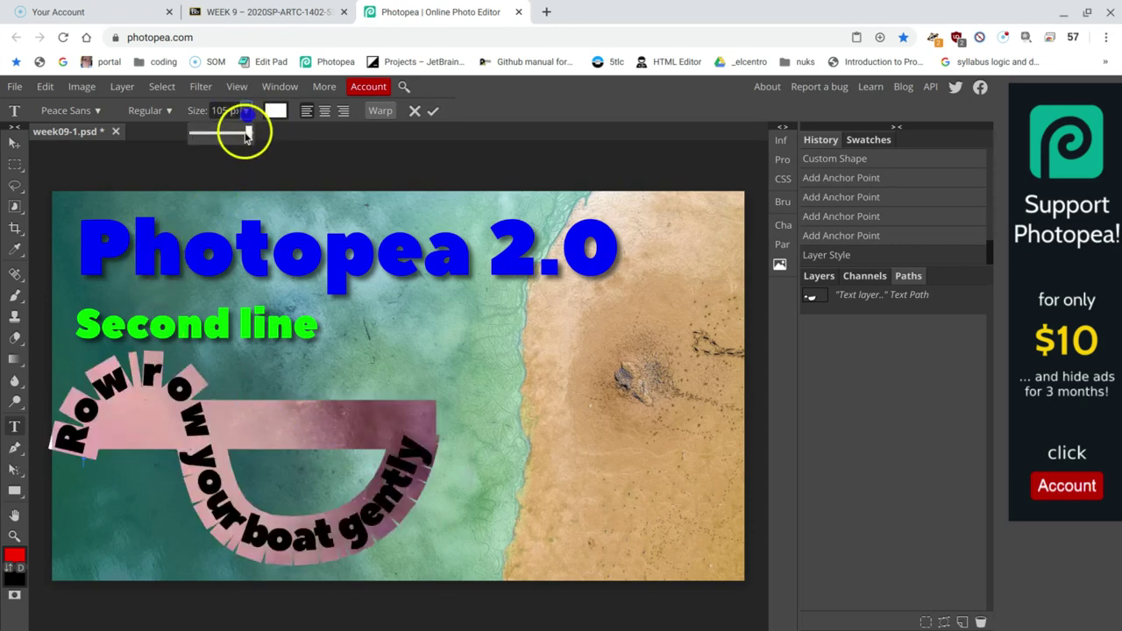
pyautogui.moveTo(243, 133); pyautogui.dragTo(242, 141)
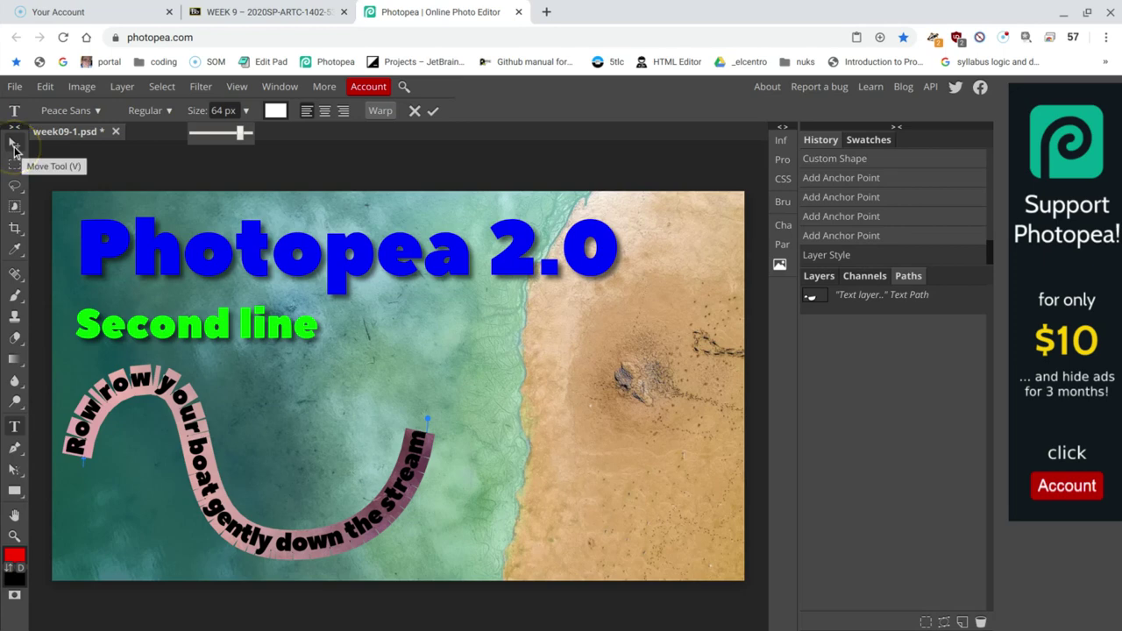
pyautogui.click(13, 143)
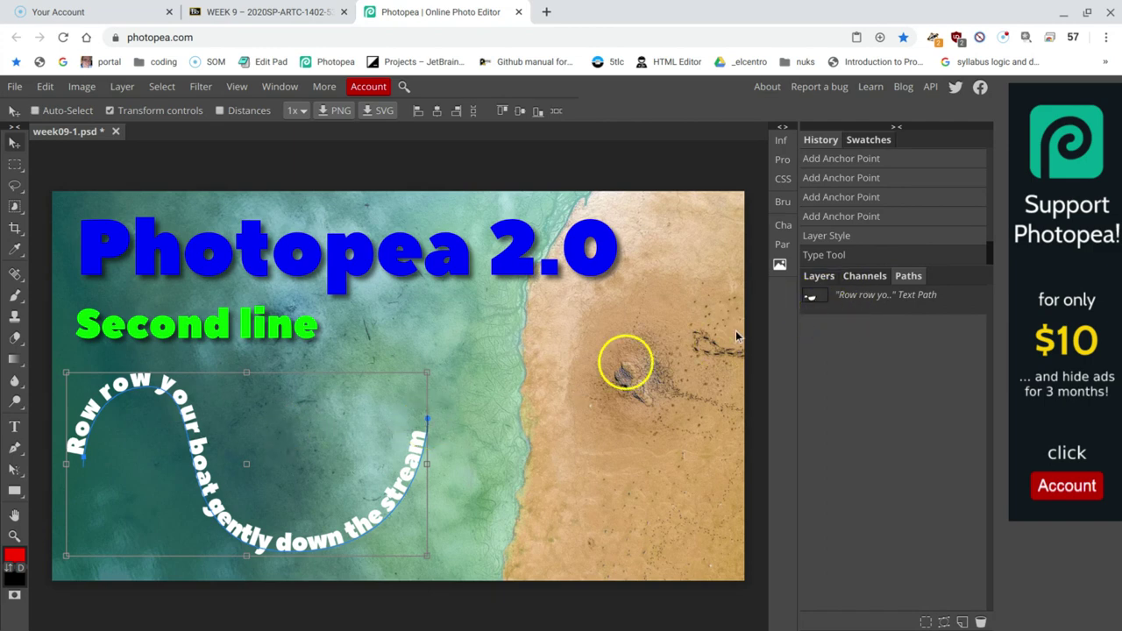
# Step: Change the curved text layer's colour to yellow (ffff00) and commit the edit
pyautogui.click(820, 277)
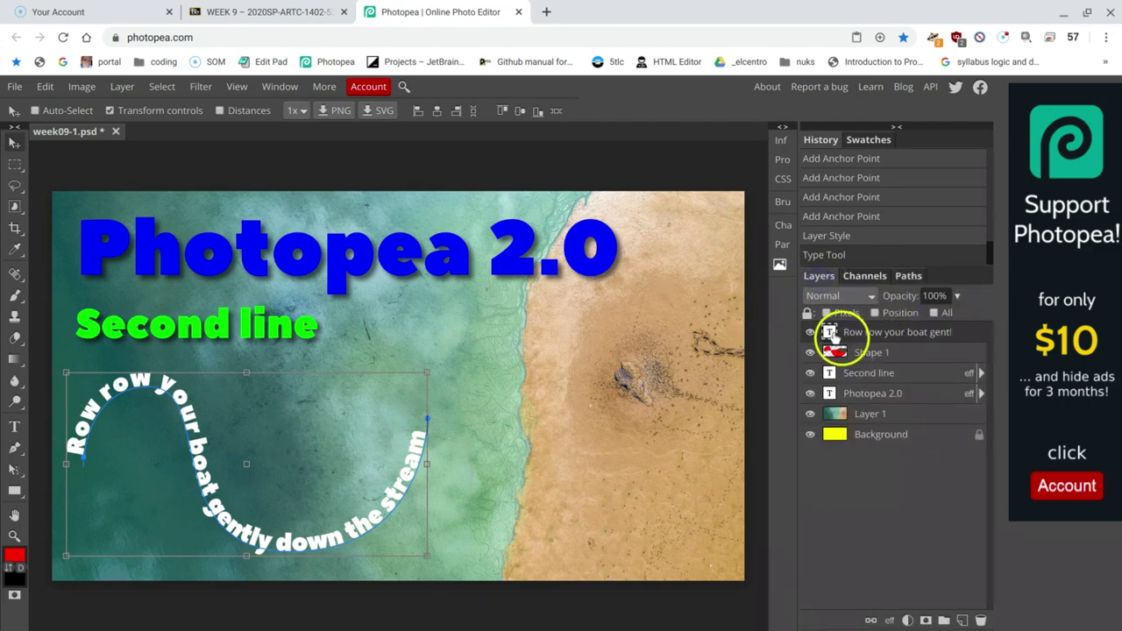
pyautogui.doubleClick(828, 334)
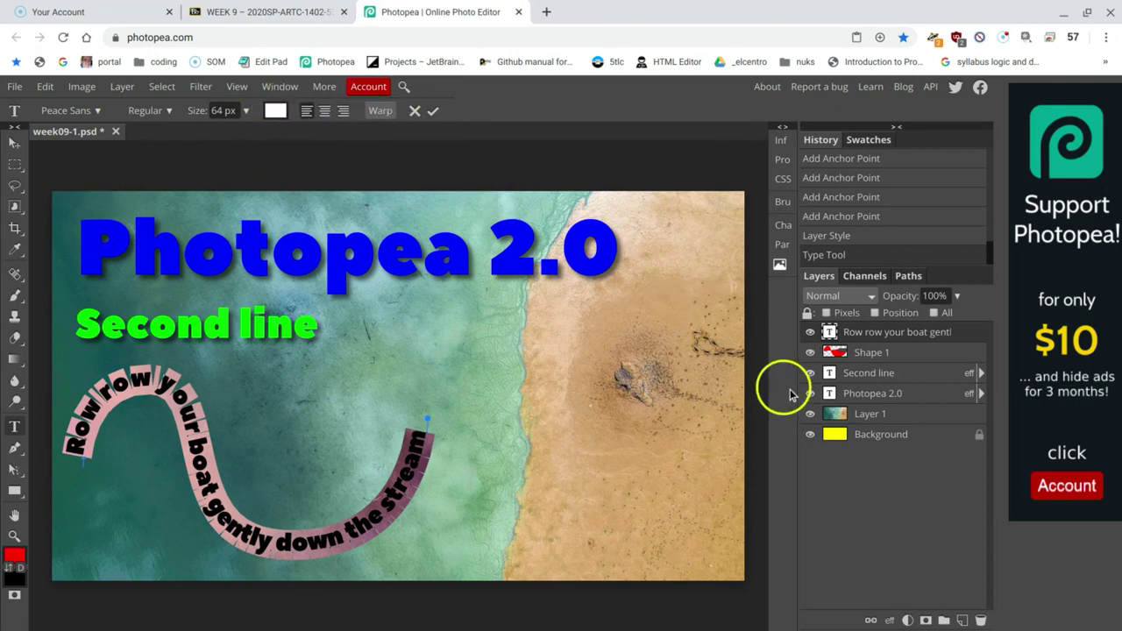
pyautogui.click(275, 110)
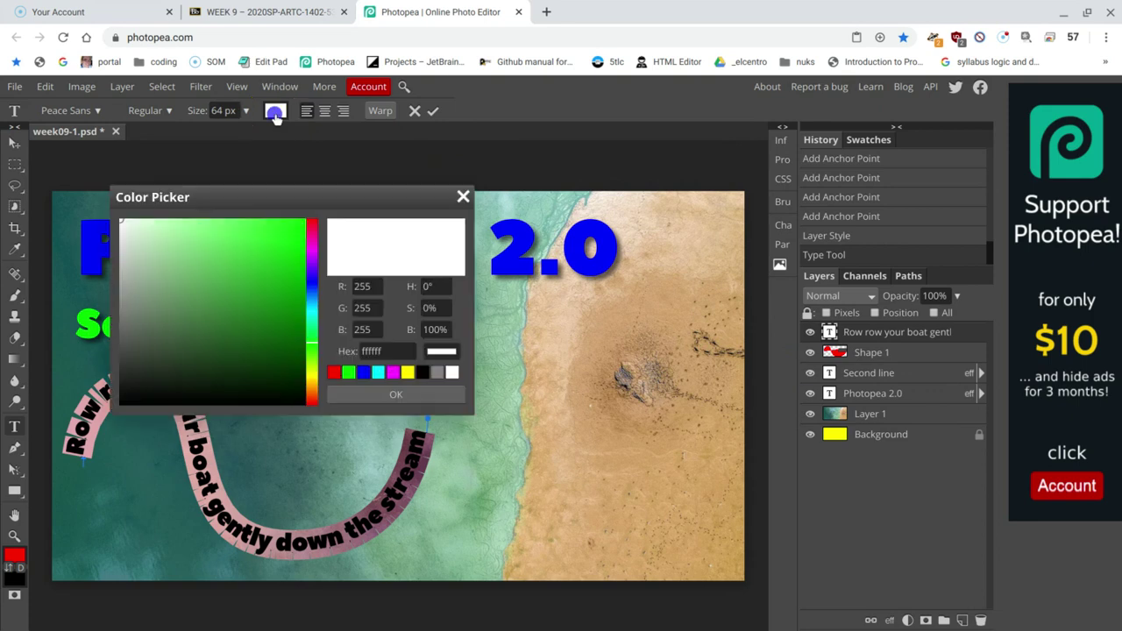
pyautogui.click(408, 372)
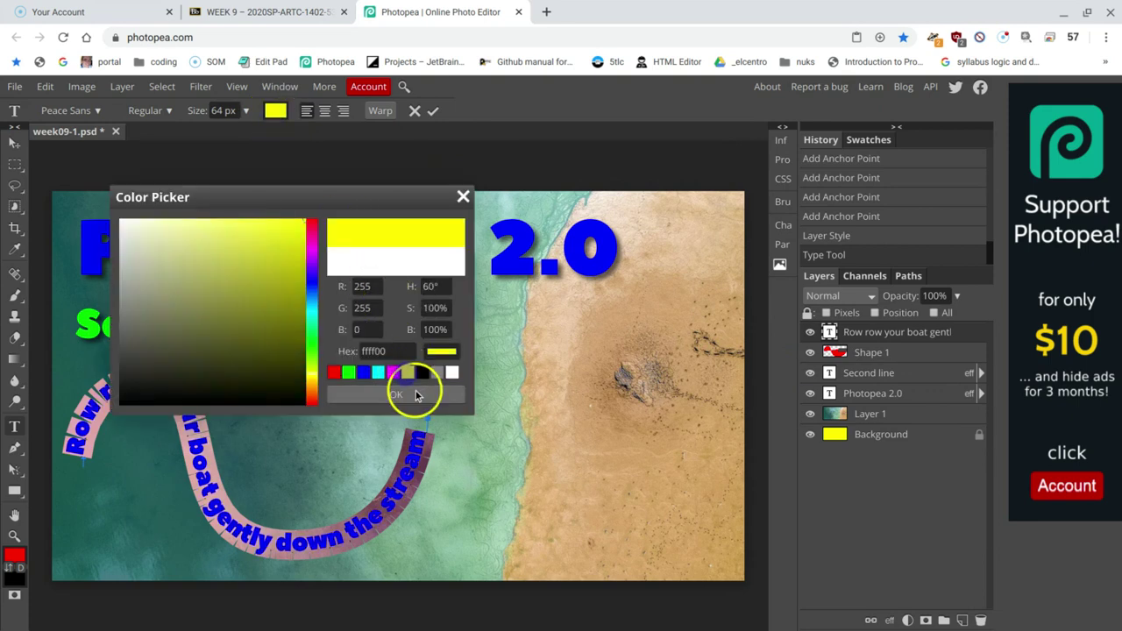
pyautogui.click(399, 394)
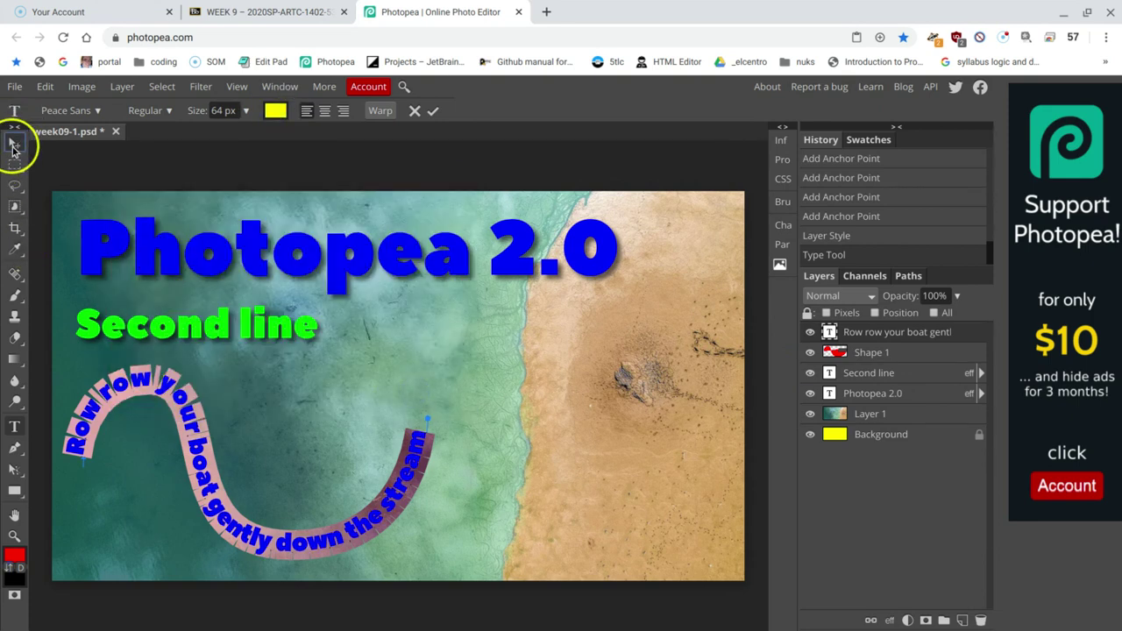
pyautogui.click(12, 145)
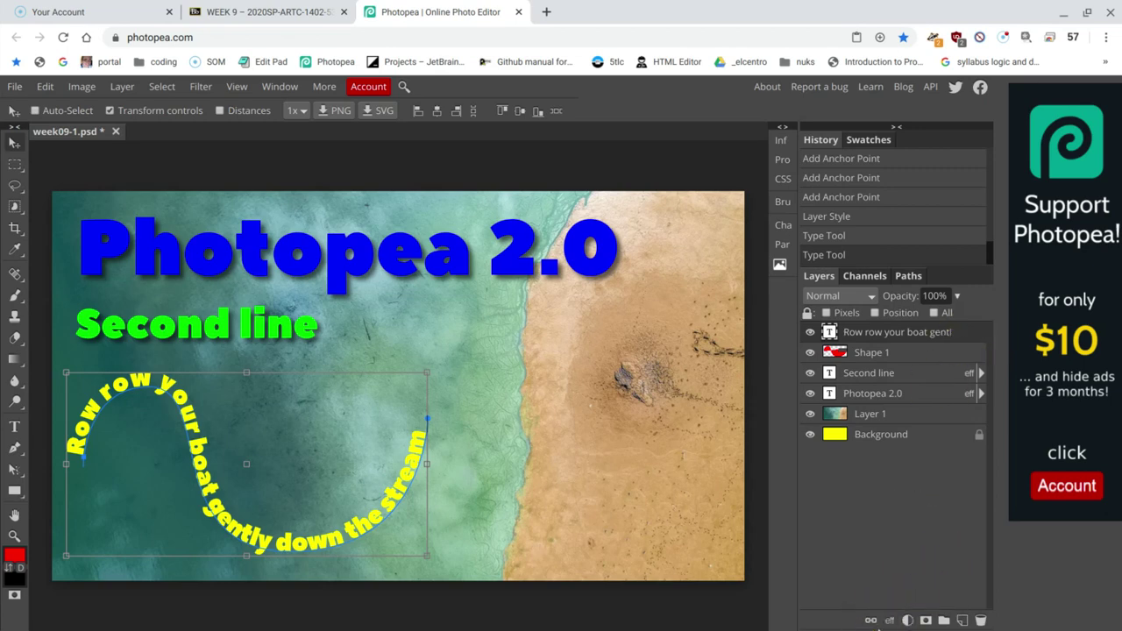
pyautogui.click(890, 621)
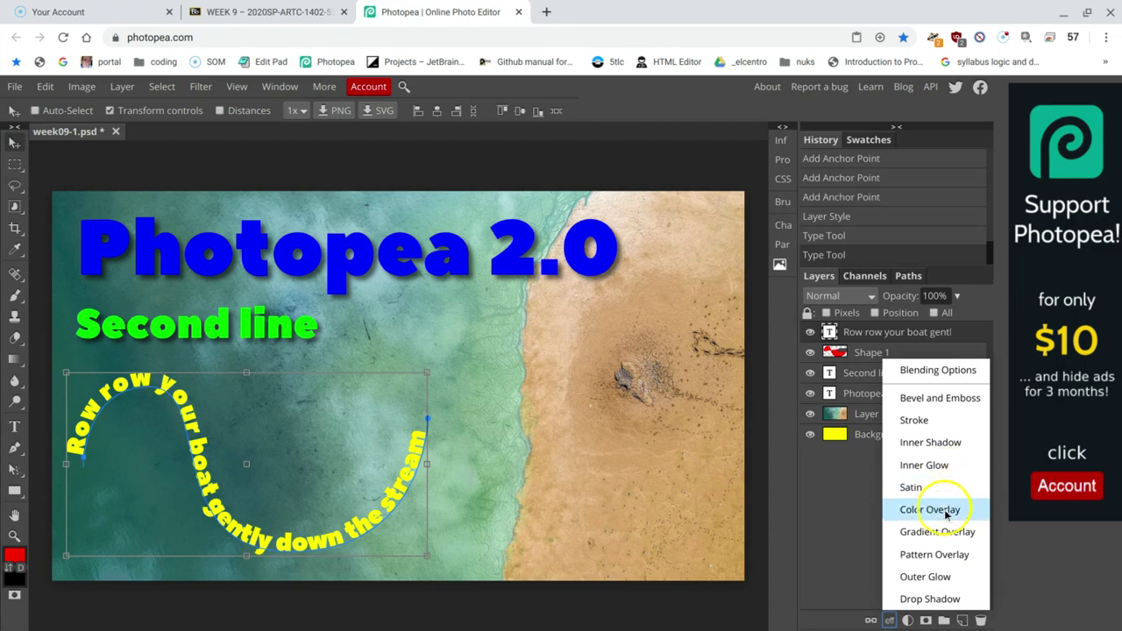
# Step: Give the curved text a black Outer Glow in Multiply mode with 43 px size
pyautogui.click(927, 576)
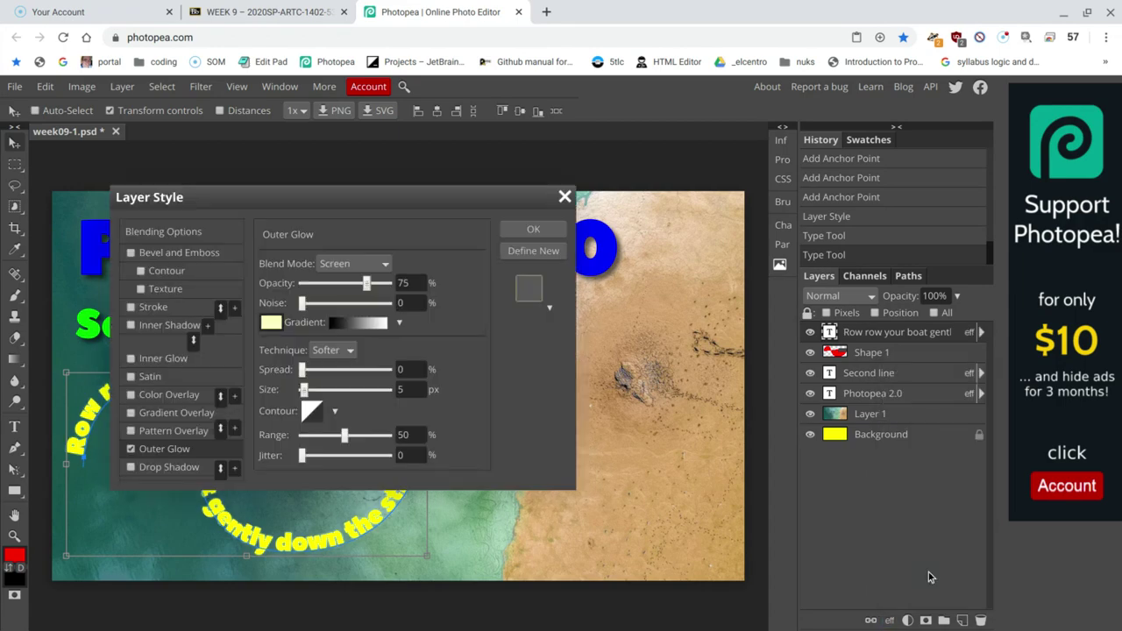
pyautogui.moveTo(438, 194); pyautogui.dragTo(793, 150)
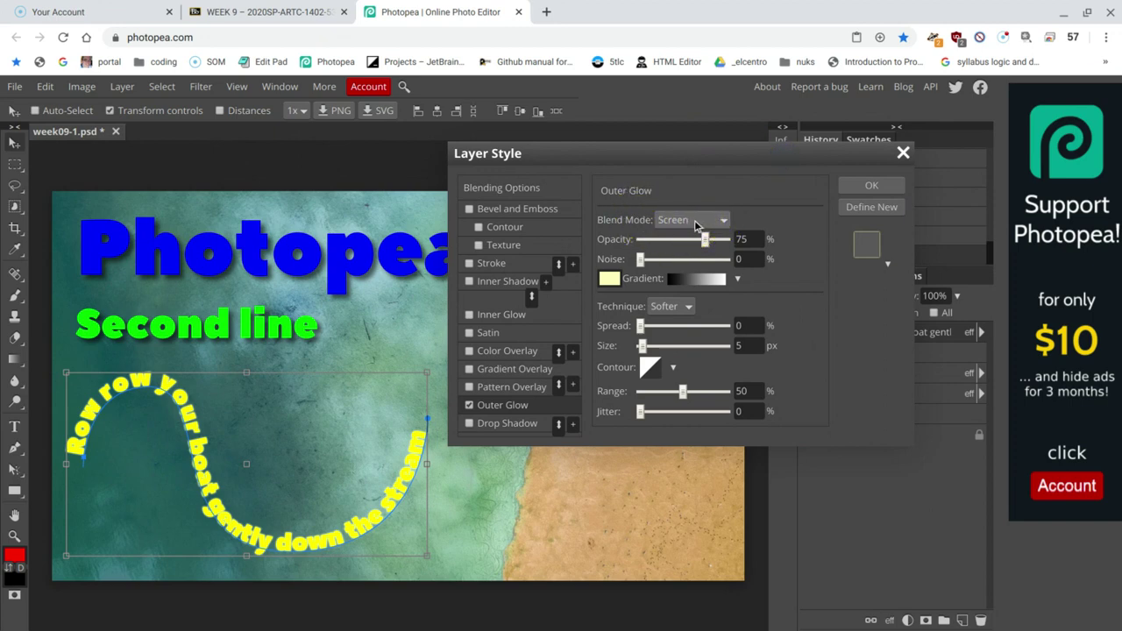
pyautogui.click(694, 220)
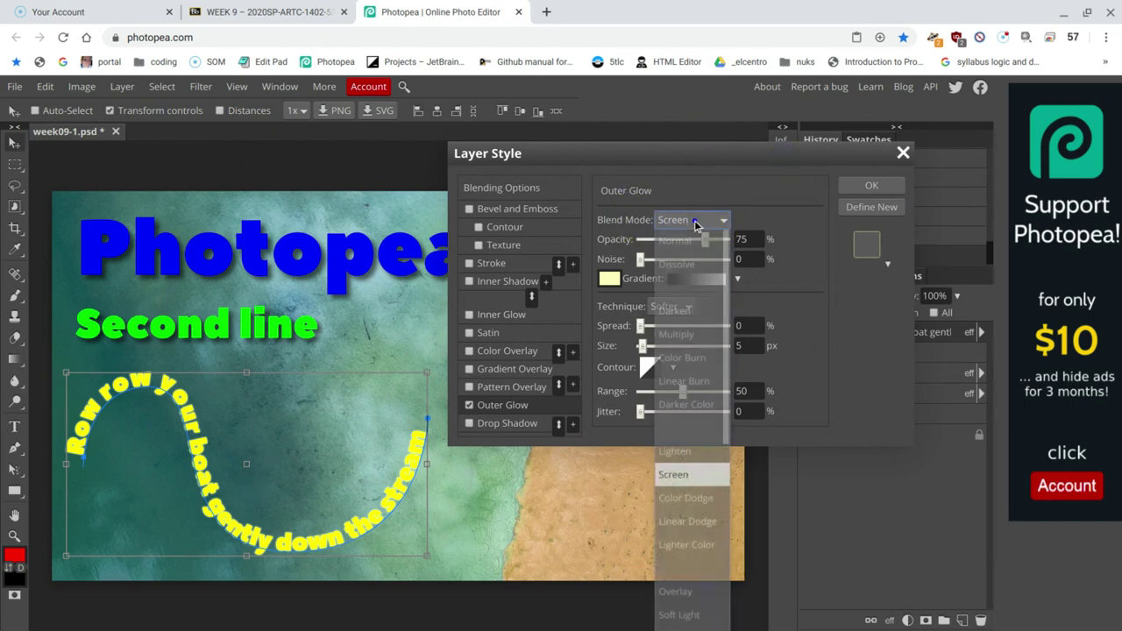
pyautogui.click(675, 335)
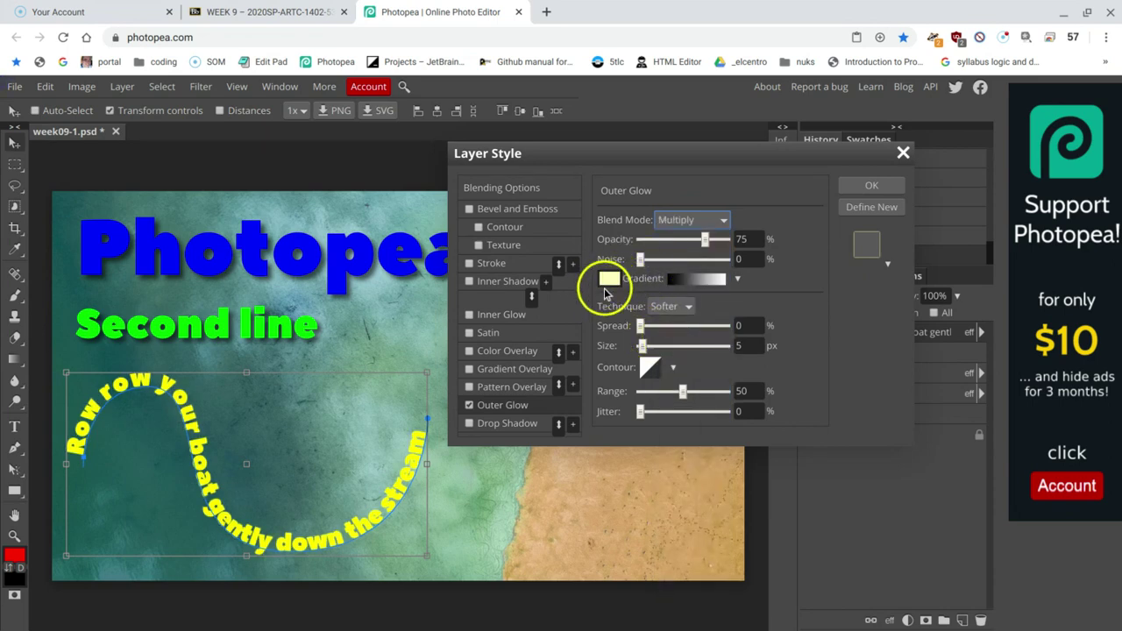
pyautogui.click(610, 281)
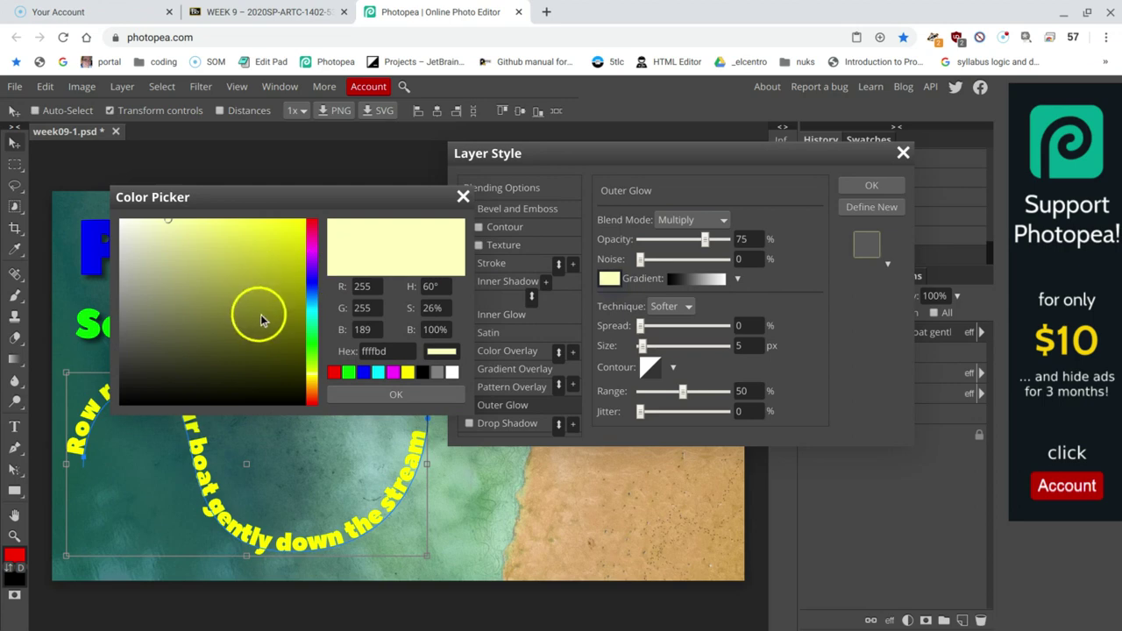
pyautogui.click(426, 375)
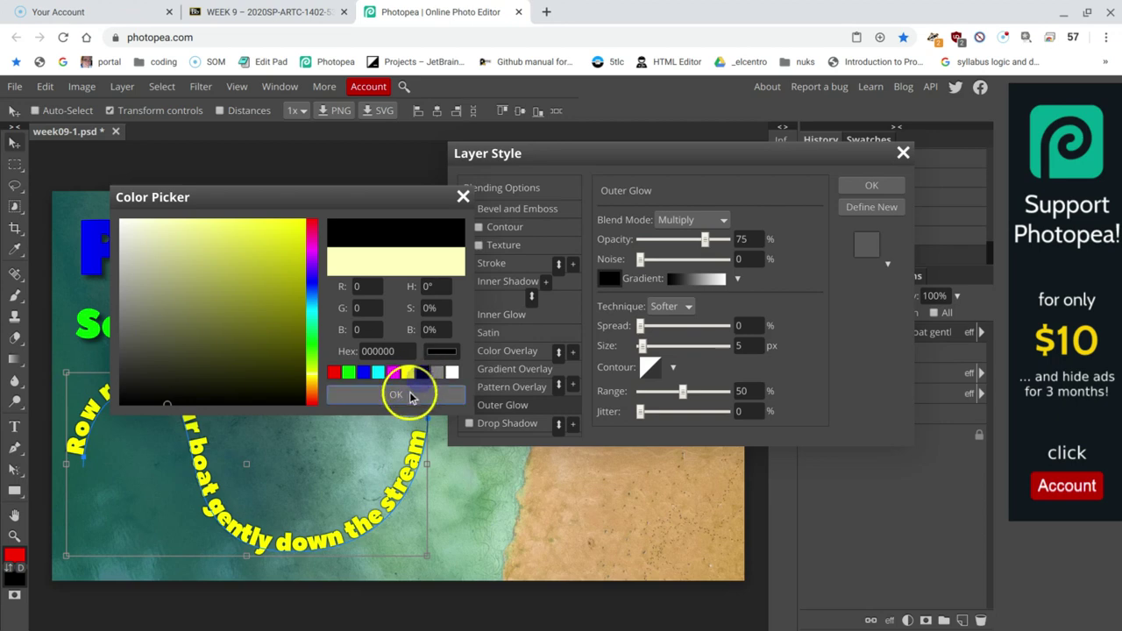
pyautogui.click(408, 393)
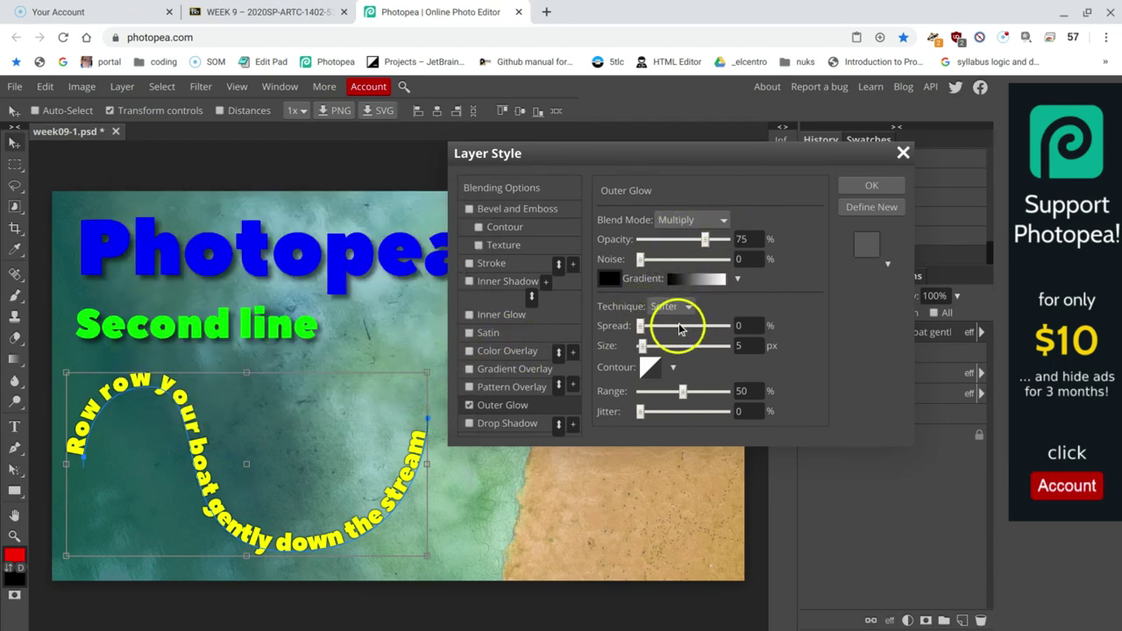
pyautogui.moveTo(658, 358)
pyautogui.mouseDown()
pyautogui.moveTo(646, 353)
pyautogui.moveTo(660, 354)
pyautogui.mouseUp()
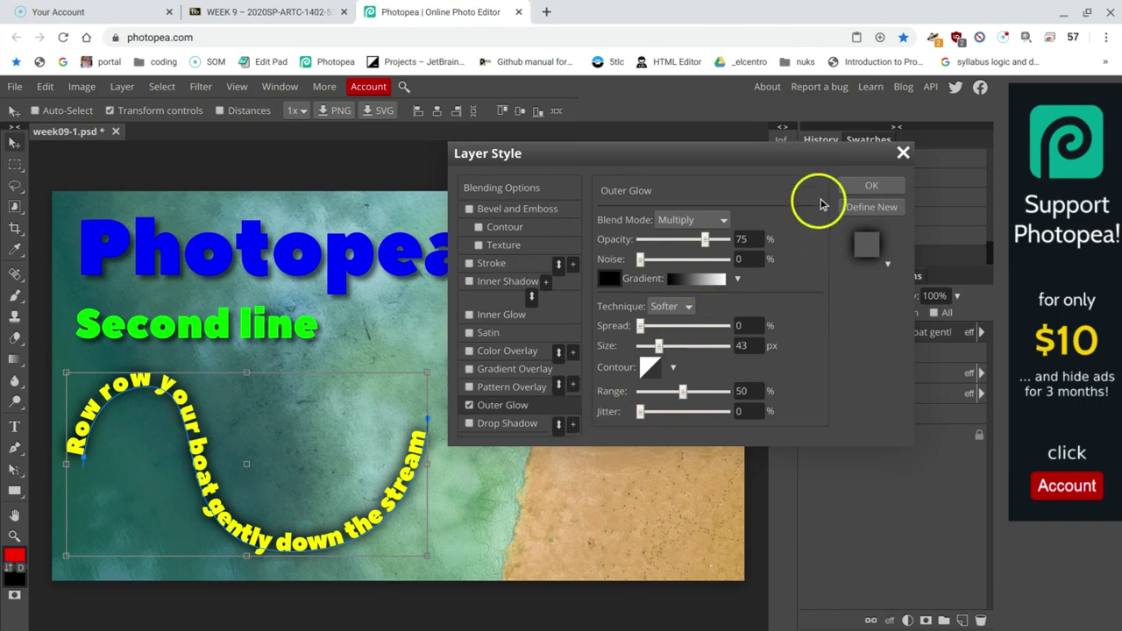
pyautogui.click(882, 184)
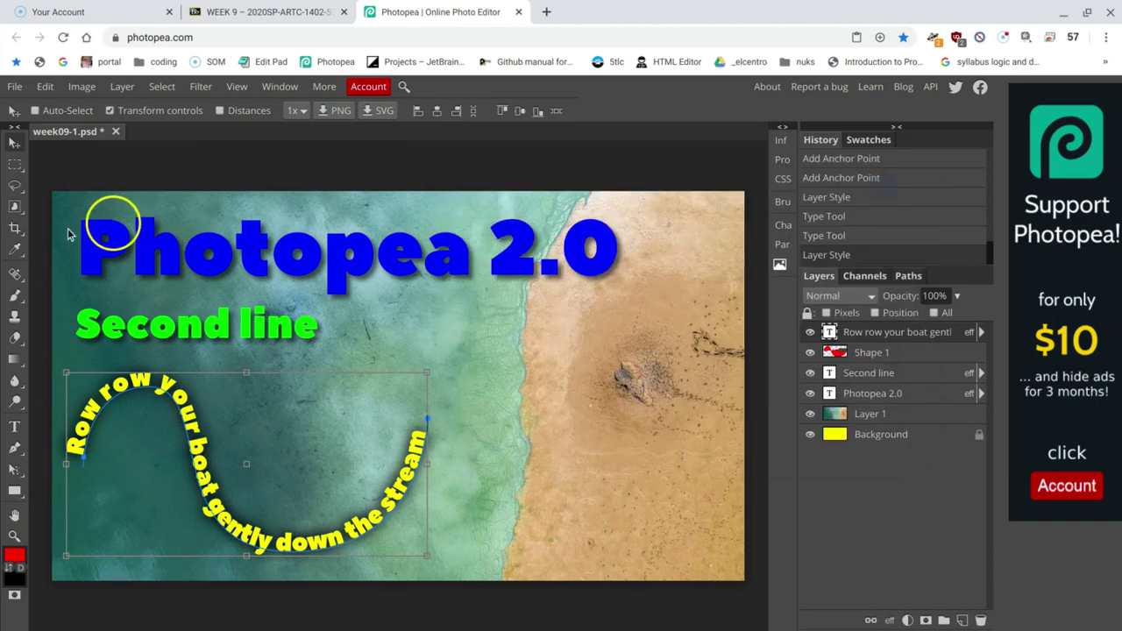
# Step: Move the glowing curved text right, rotate it to -17.5° and nudge it into place
pyautogui.moveTo(206, 435); pyautogui.dragTo(276, 437)
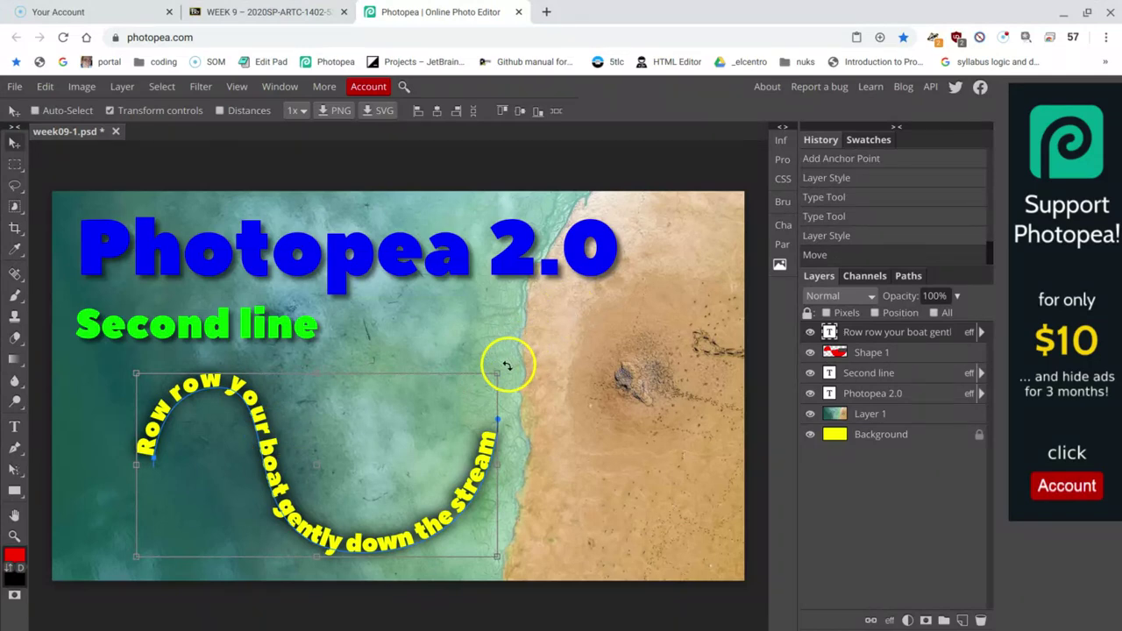
pyautogui.moveTo(506, 365); pyautogui.dragTo(494, 274)
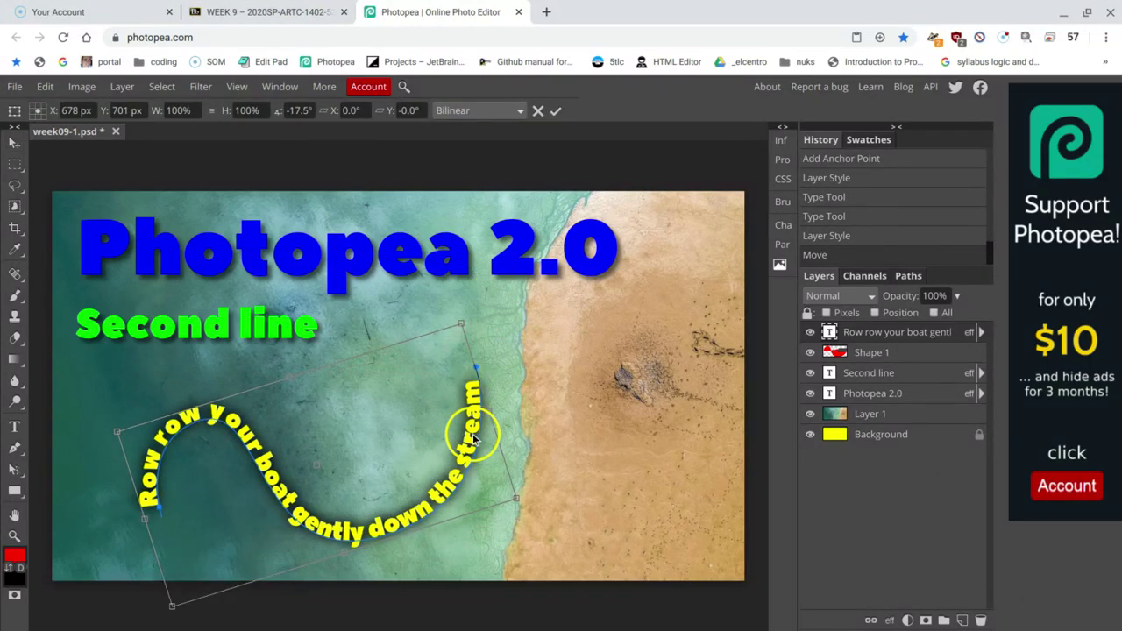
pyautogui.moveTo(475, 438); pyautogui.dragTo(465, 433)
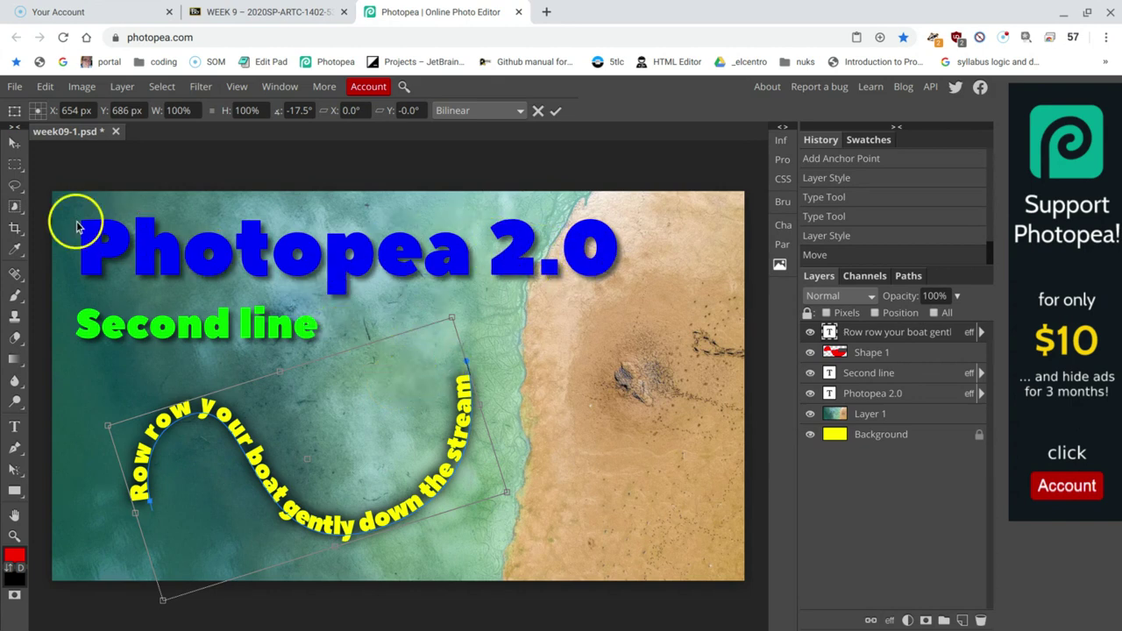
pyautogui.click(13, 146)
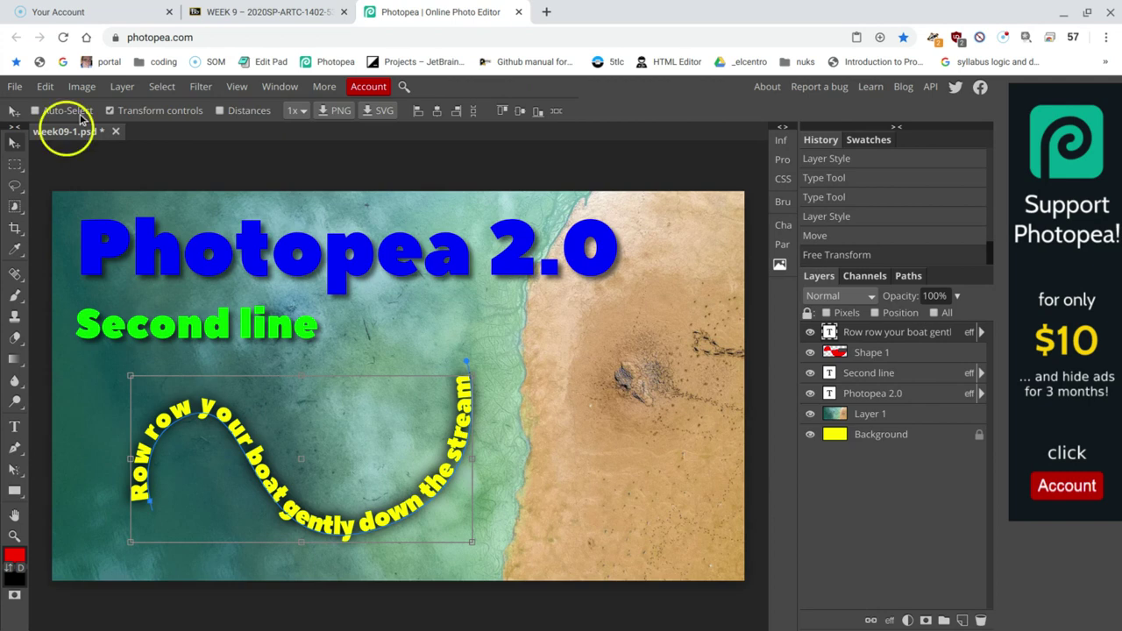
# Step: Save the document as a PSD, allowing photopea.com pop-ups and closing the Not Found tab
pyautogui.click(18, 87)
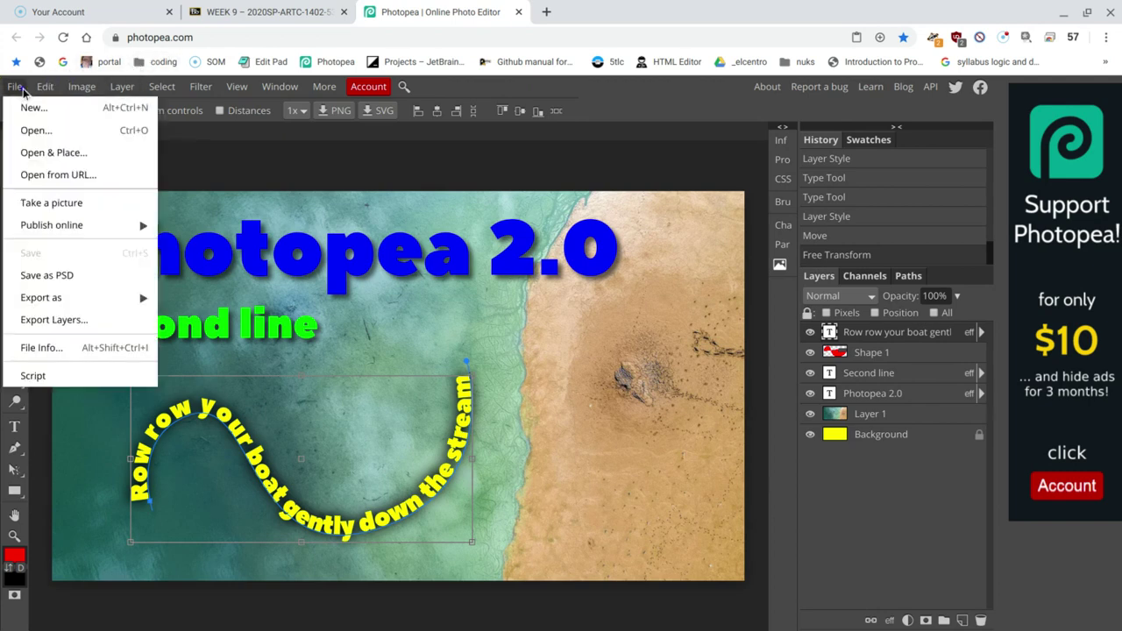
pyautogui.click(79, 279)
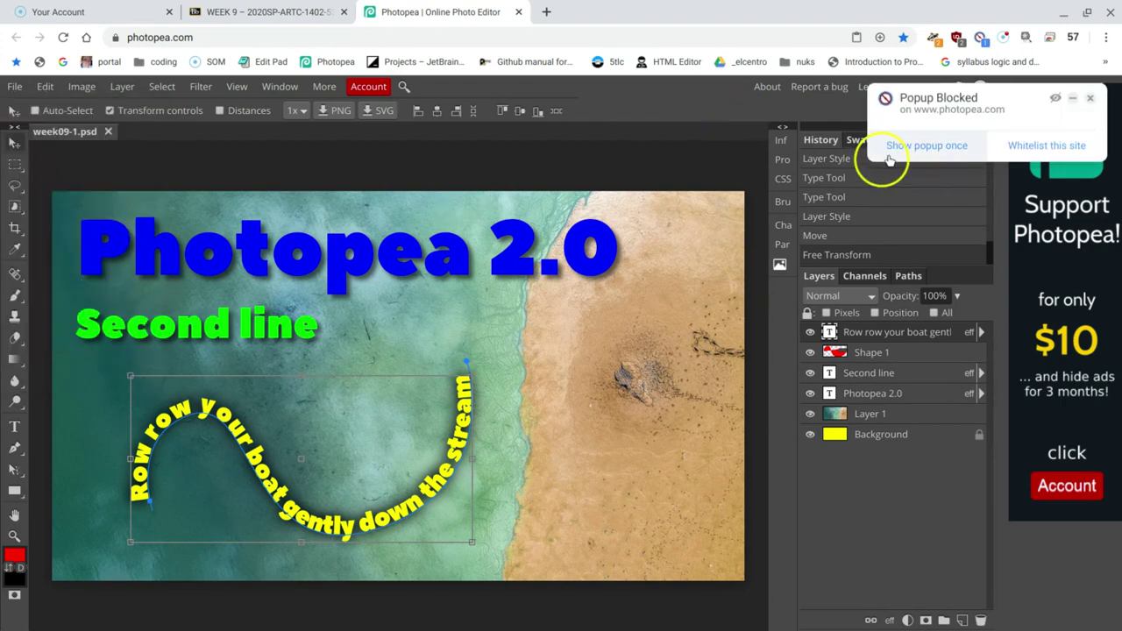
pyautogui.click(1058, 145)
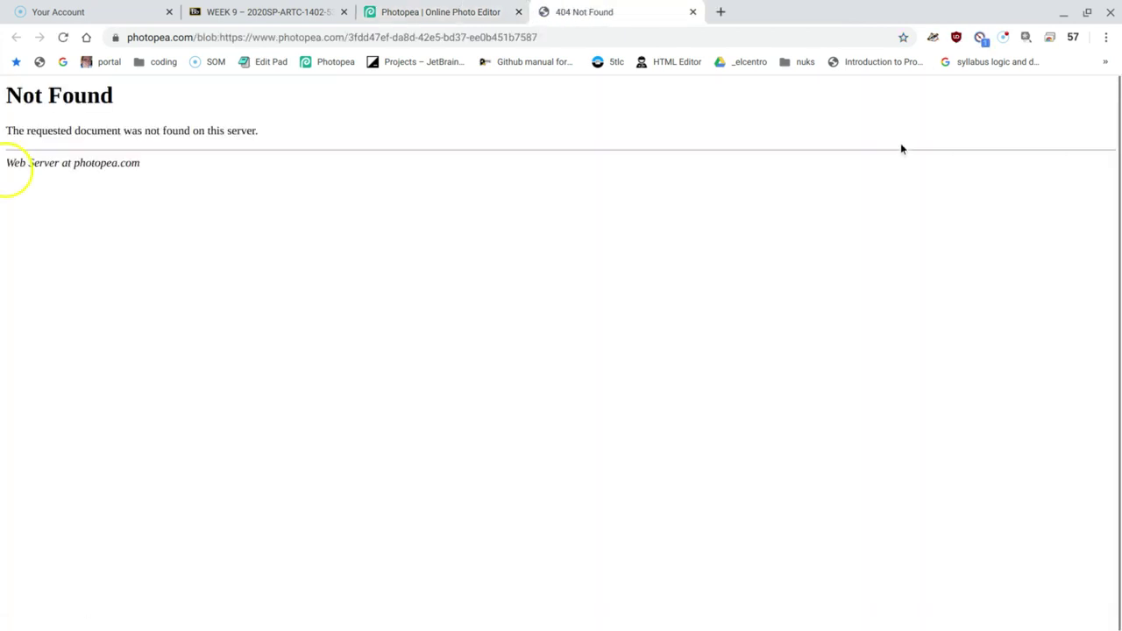
pyautogui.click(693, 11)
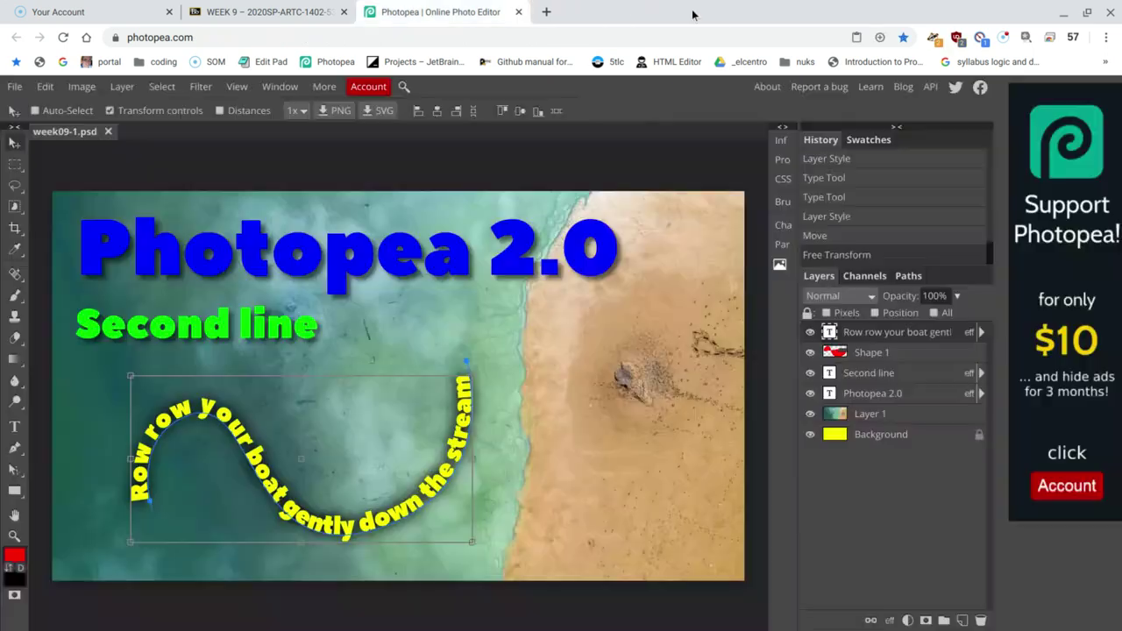
# Step: Save the document as a PSD and browse to My Drive in Google Drive
pyautogui.click(14, 86)
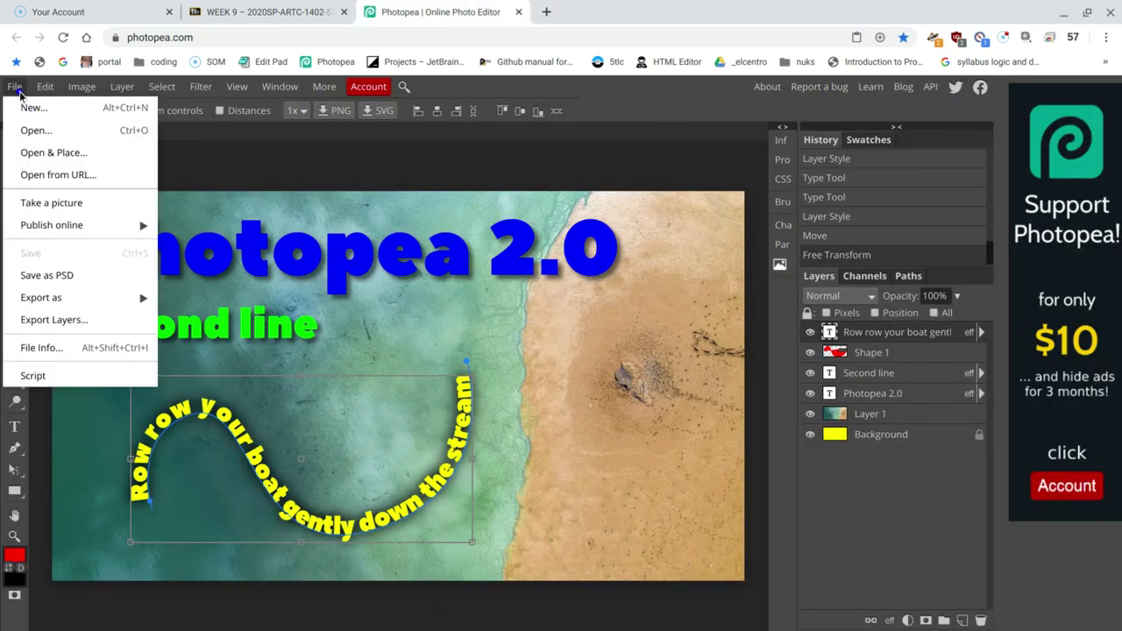
pyautogui.click(85, 280)
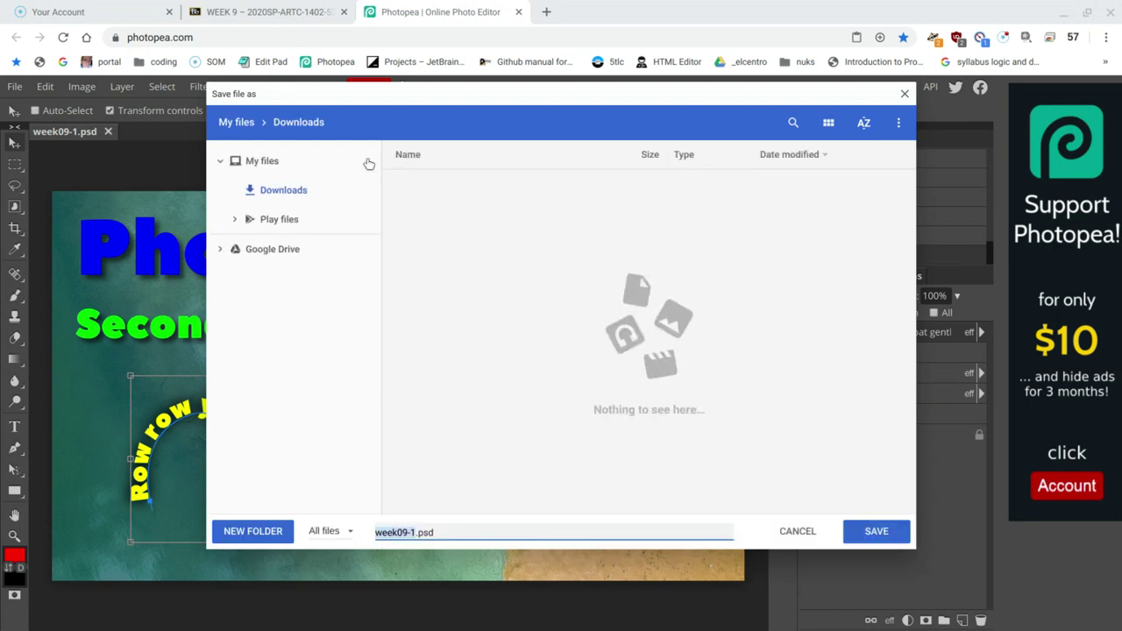
pyautogui.click(251, 254)
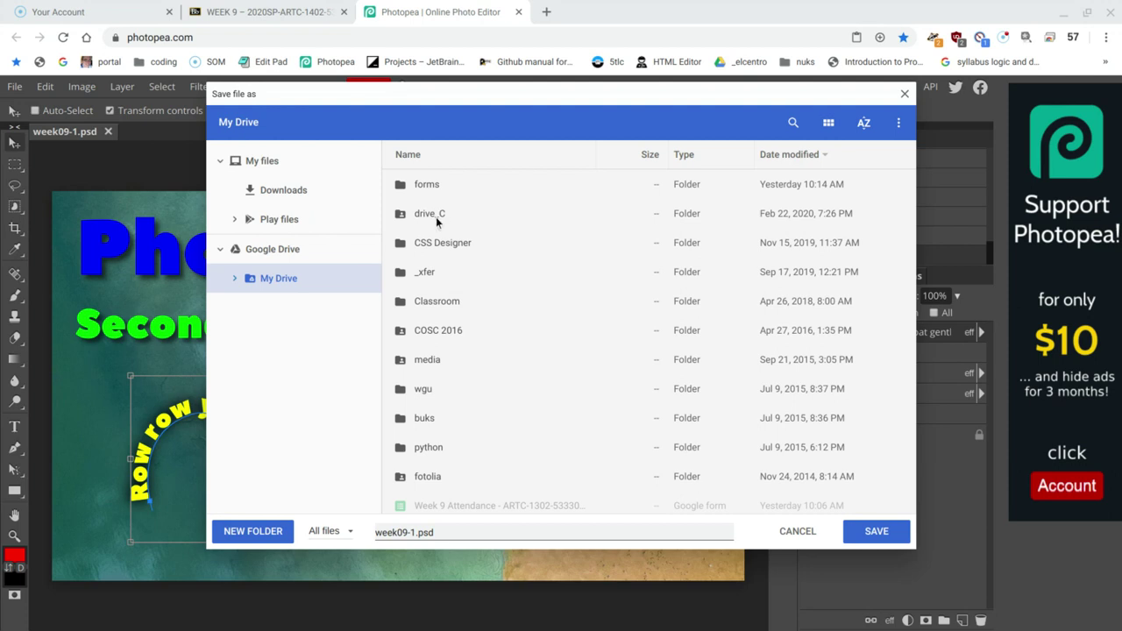
# Step: Create a new 'photopea' folder in My Drive and save week09-1.psd into it
pyautogui.click(273, 536)
pyautogui.write('photopea')
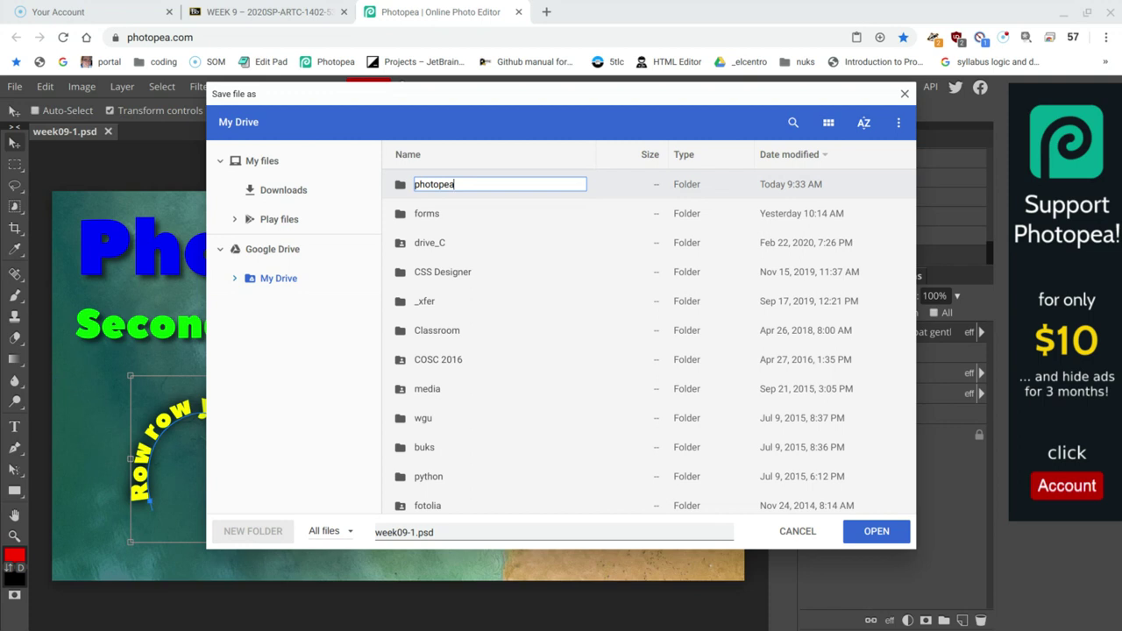
pyautogui.press('Return')
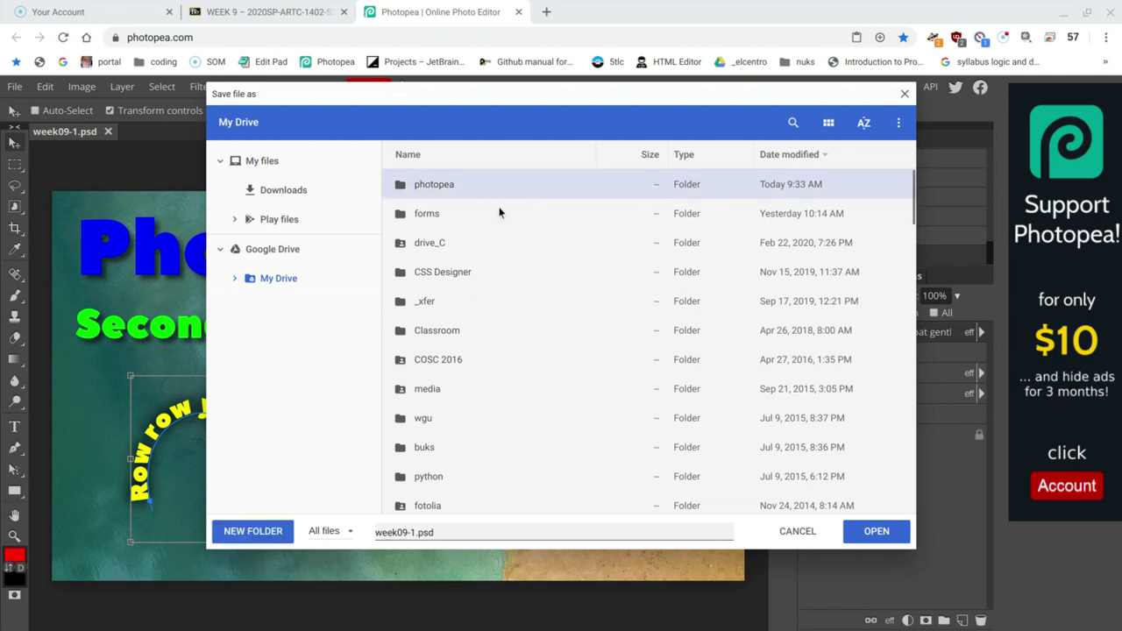
pyautogui.click(877, 532)
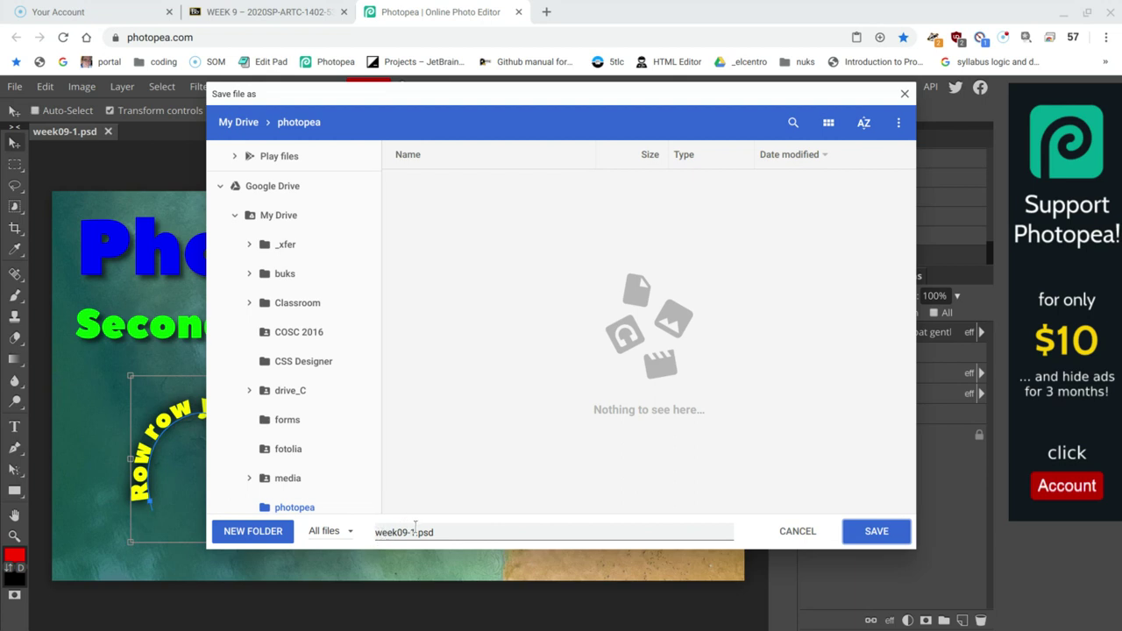
pyautogui.click(880, 531)
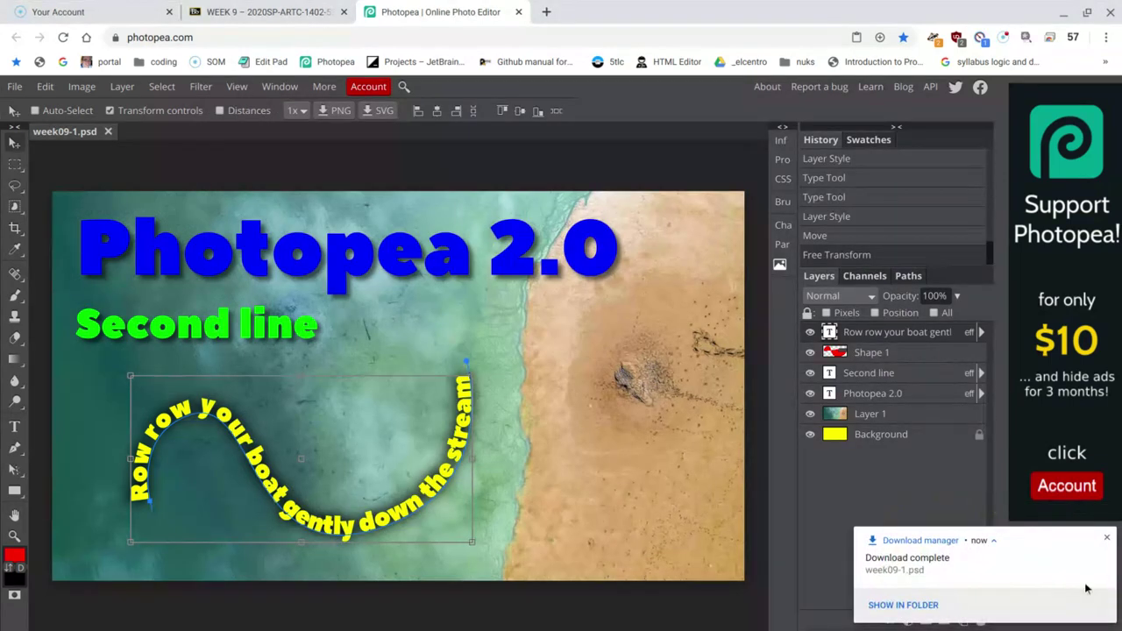
# Step: Dismiss the download notice and open 9.1c Work with text from WEEK 9, down to Assignment Submission
pyautogui.click(1106, 537)
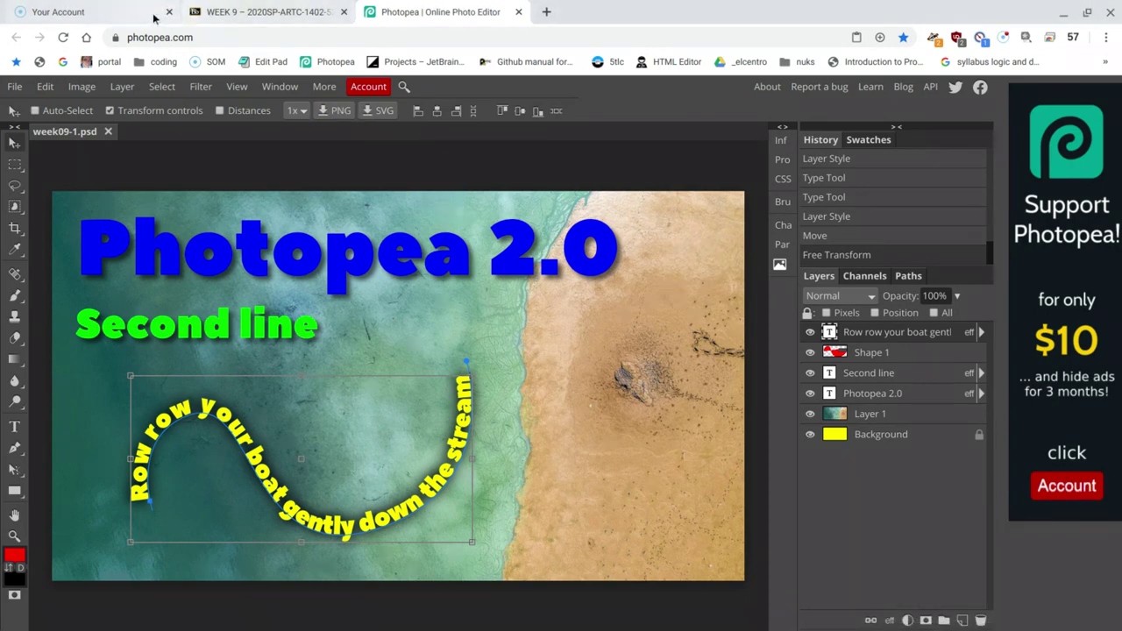
pyautogui.click(265, 12)
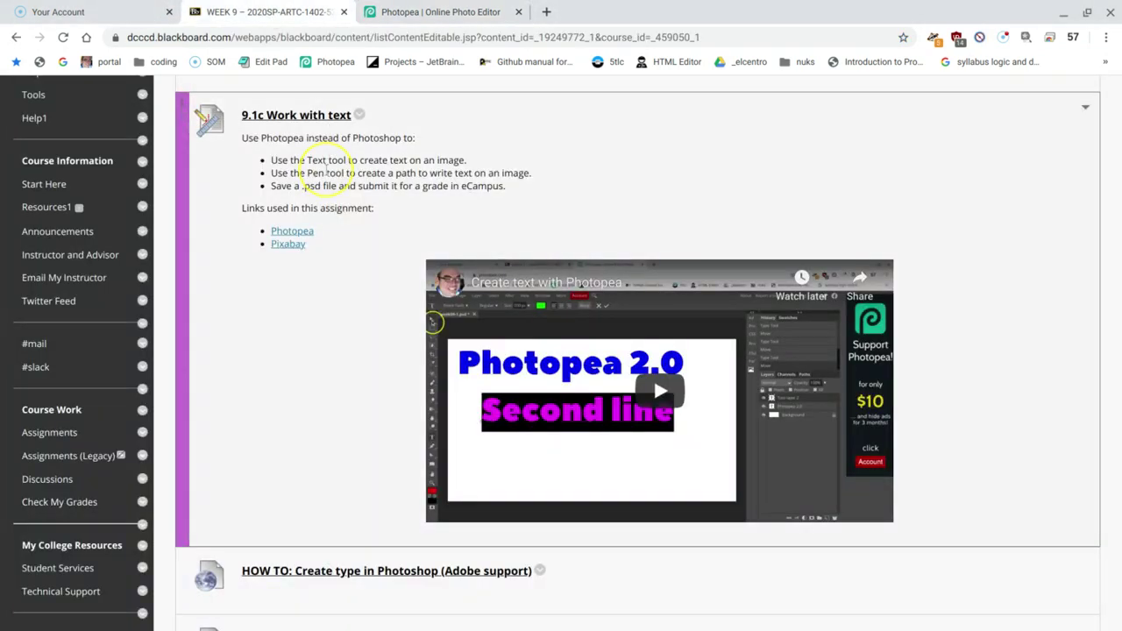
pyautogui.scroll(1, 409, 220)
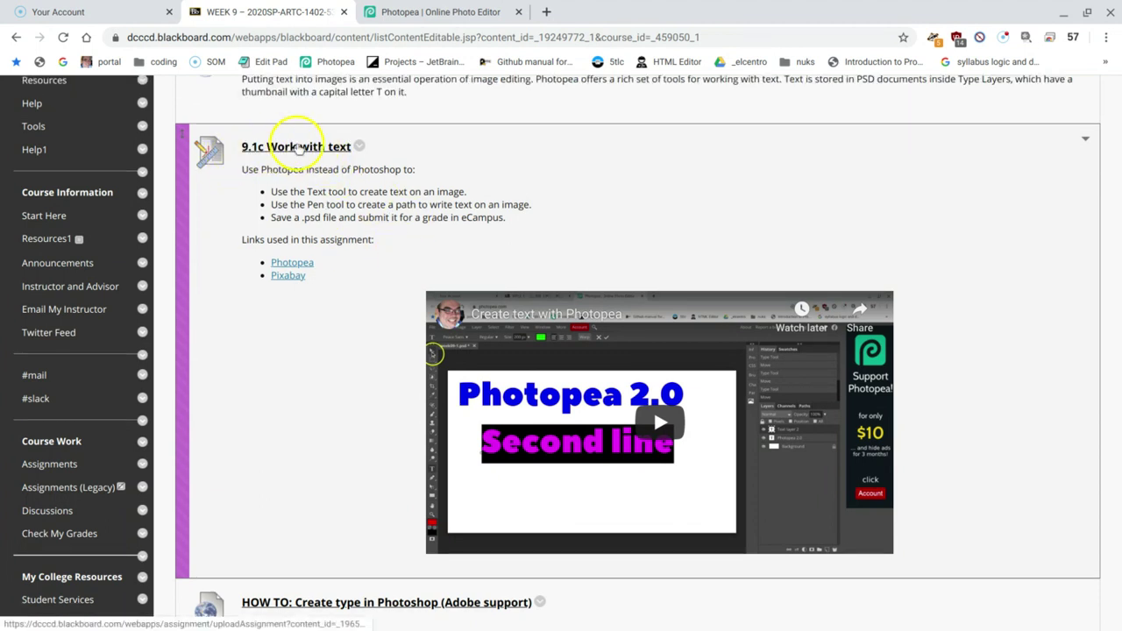
pyautogui.click(326, 147)
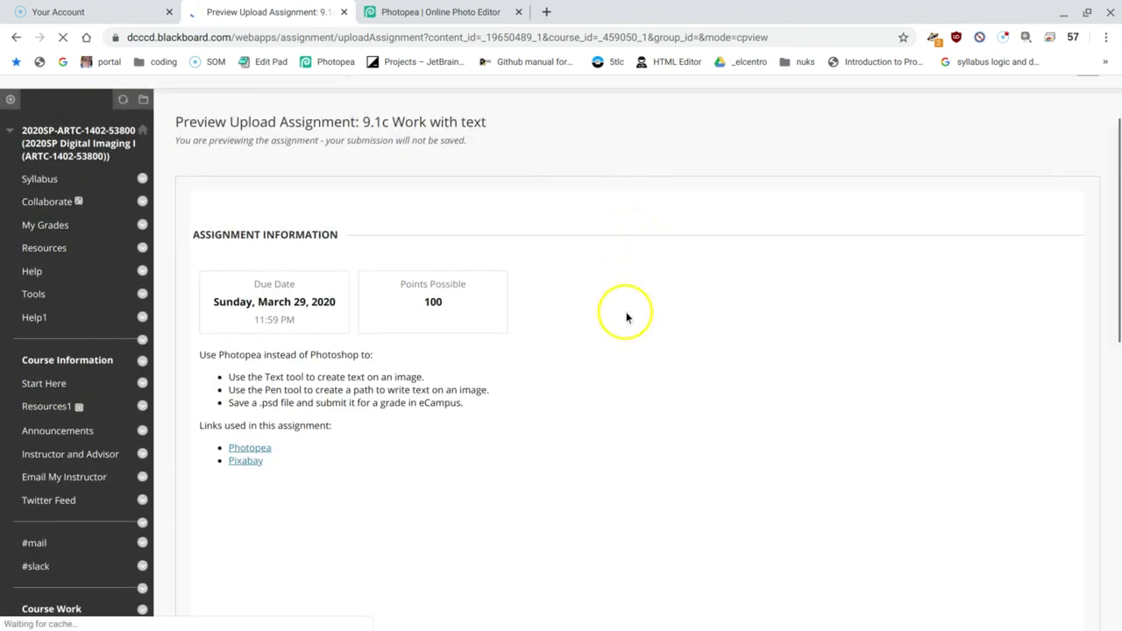
pyautogui.scroll(-3, 624, 315)
pyautogui.scroll(-4, 623, 319)
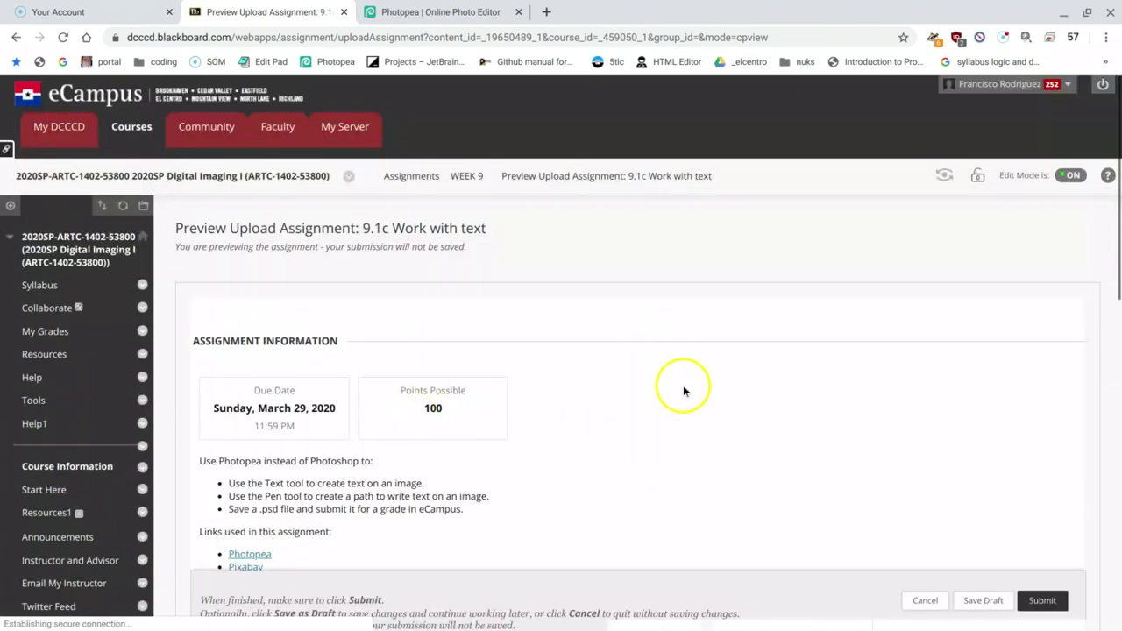
pyautogui.scroll(-6, 641, 393)
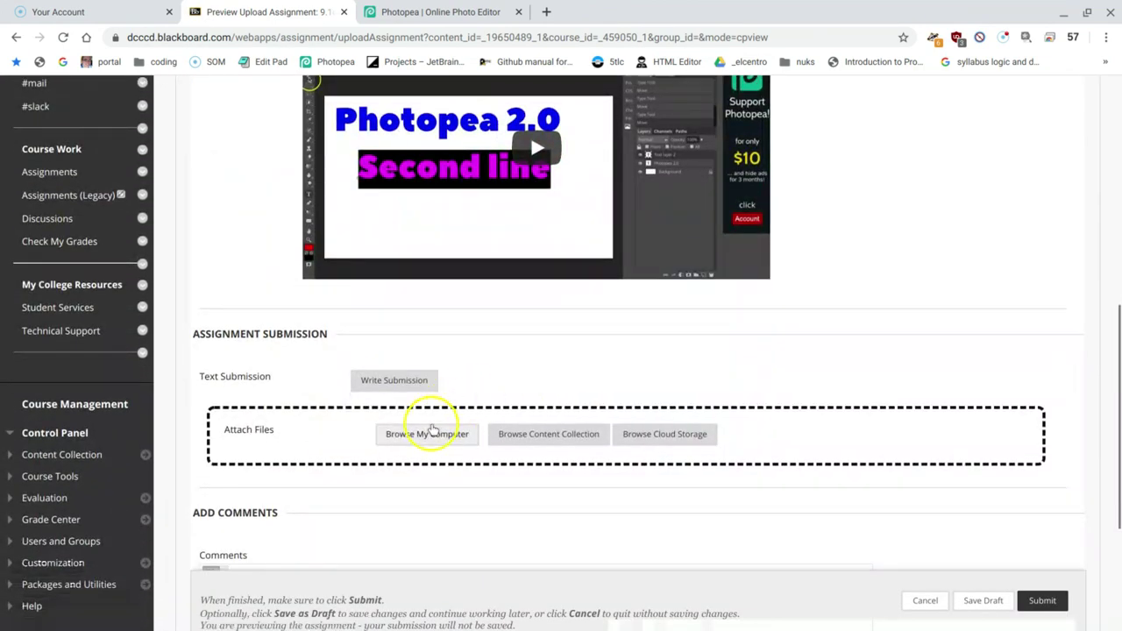
# Step: Attach week09-1.psd from the My Drive photopea folder to the submission
pyautogui.click(428, 440)
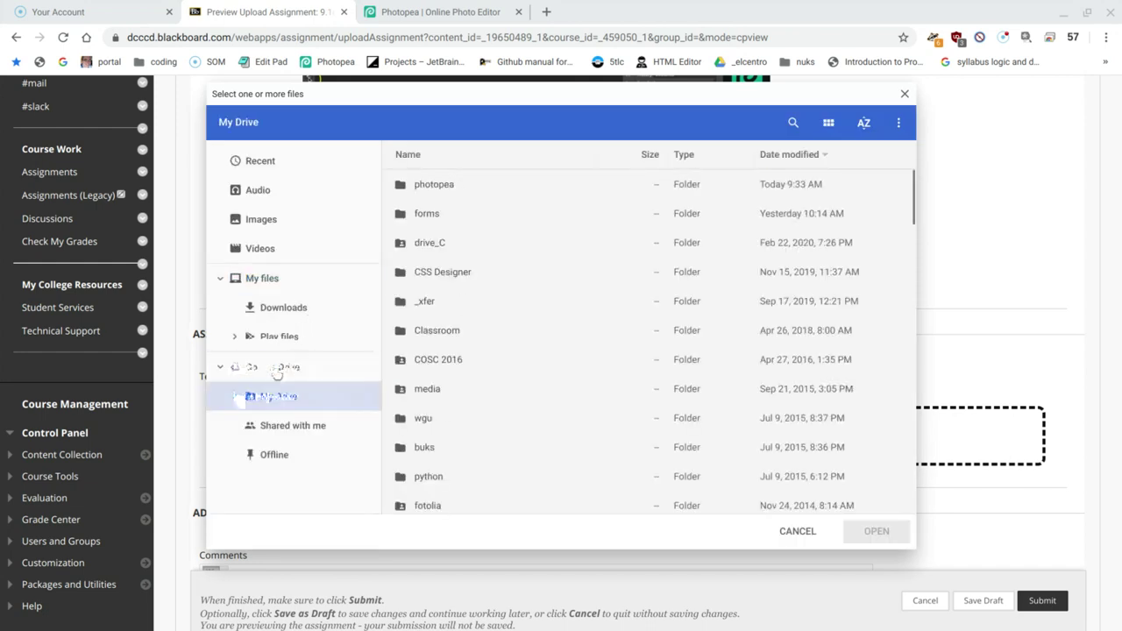
pyautogui.doubleClick(439, 185)
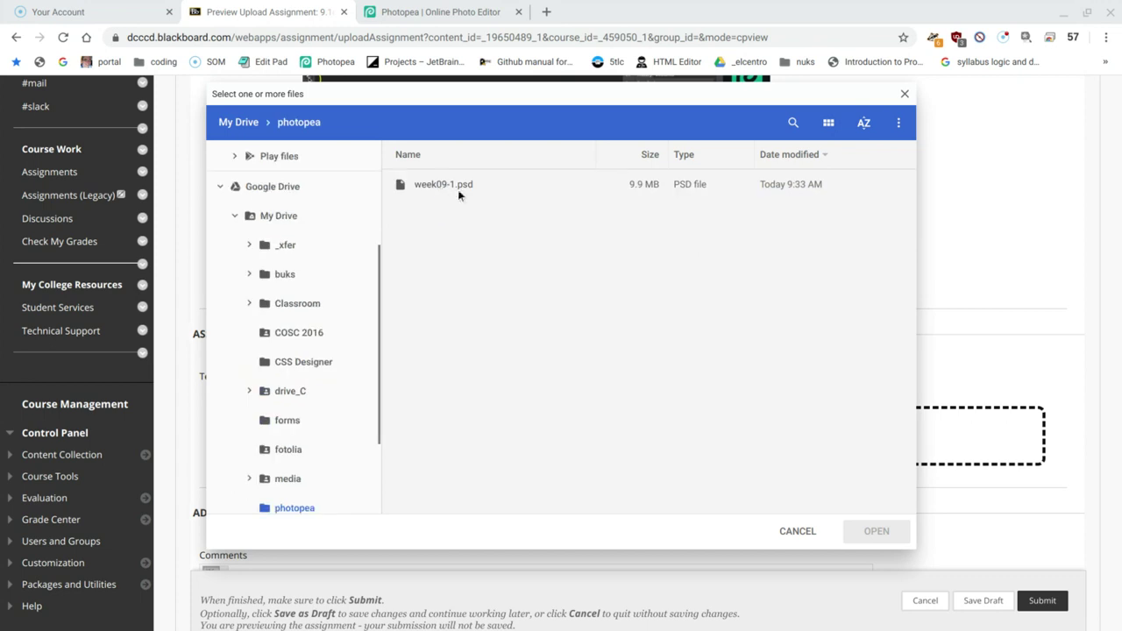
pyautogui.click(453, 184)
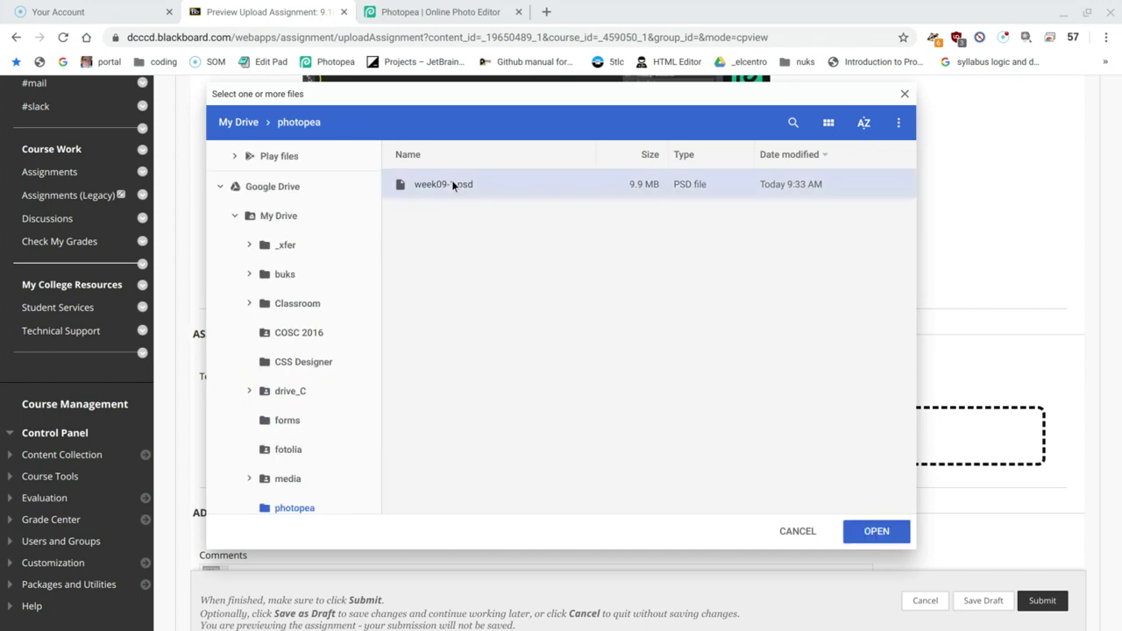
pyautogui.click(879, 531)
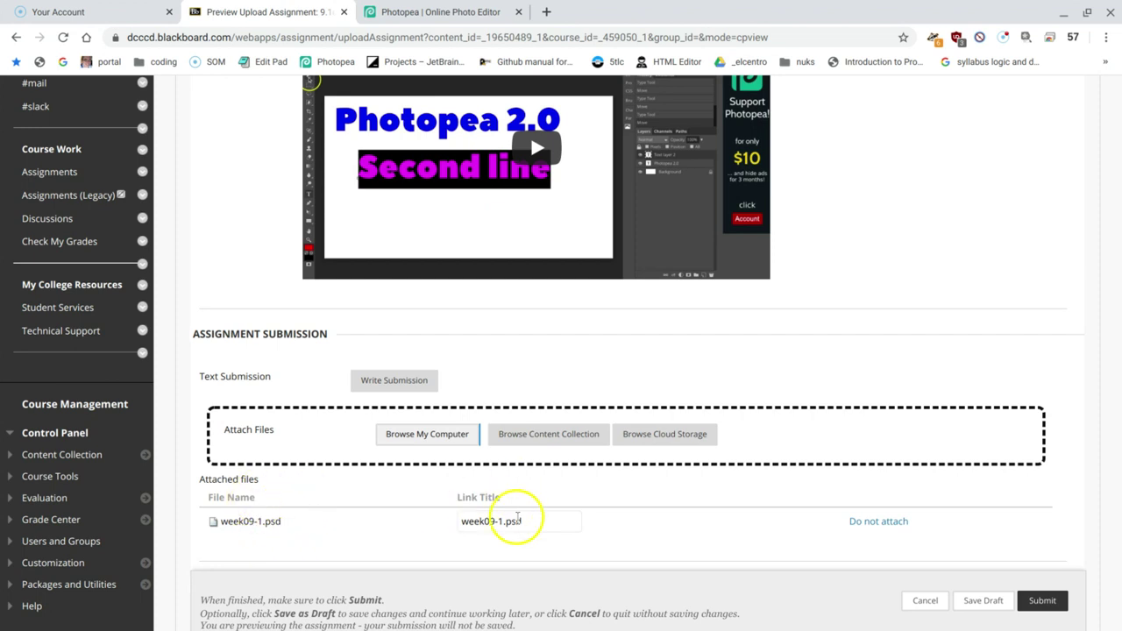
# Step: Submit the 9.1c Work with text assignment with the attached PSD
pyautogui.scroll(-1, 662, 502)
pyautogui.scroll(-2, 662, 503)
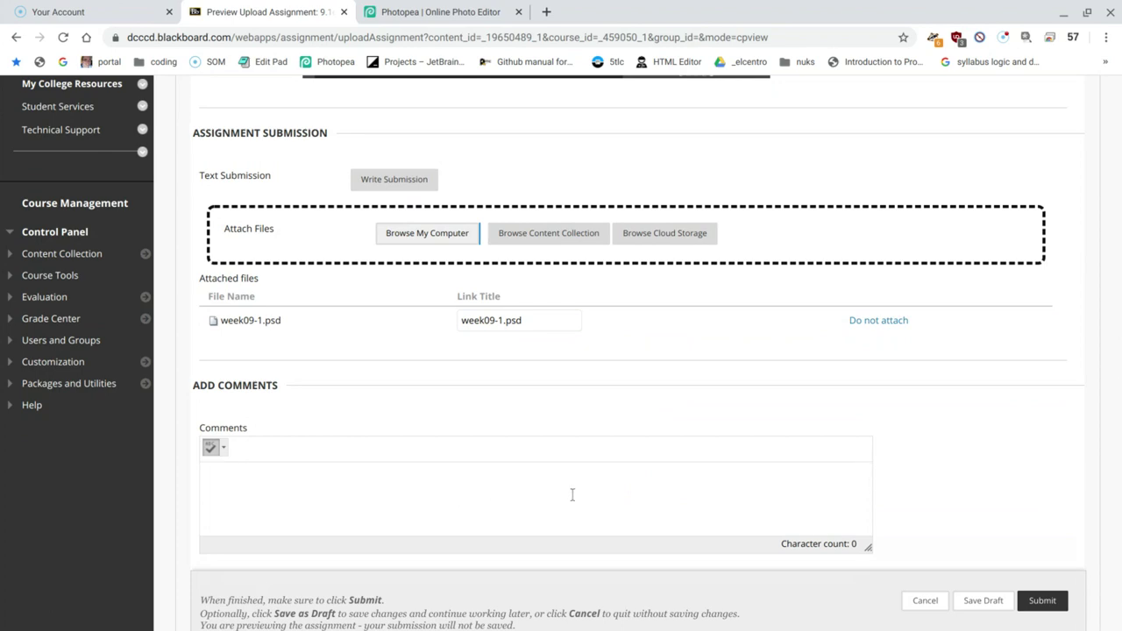
pyautogui.scroll(-1, 581, 496)
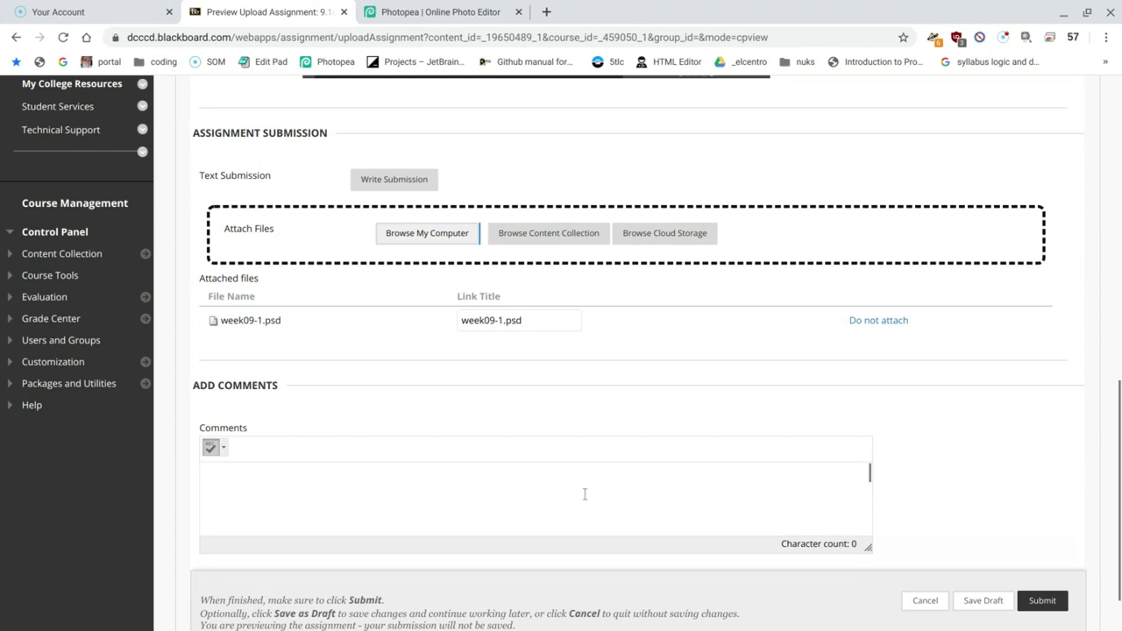
pyautogui.scroll(4, 585, 494)
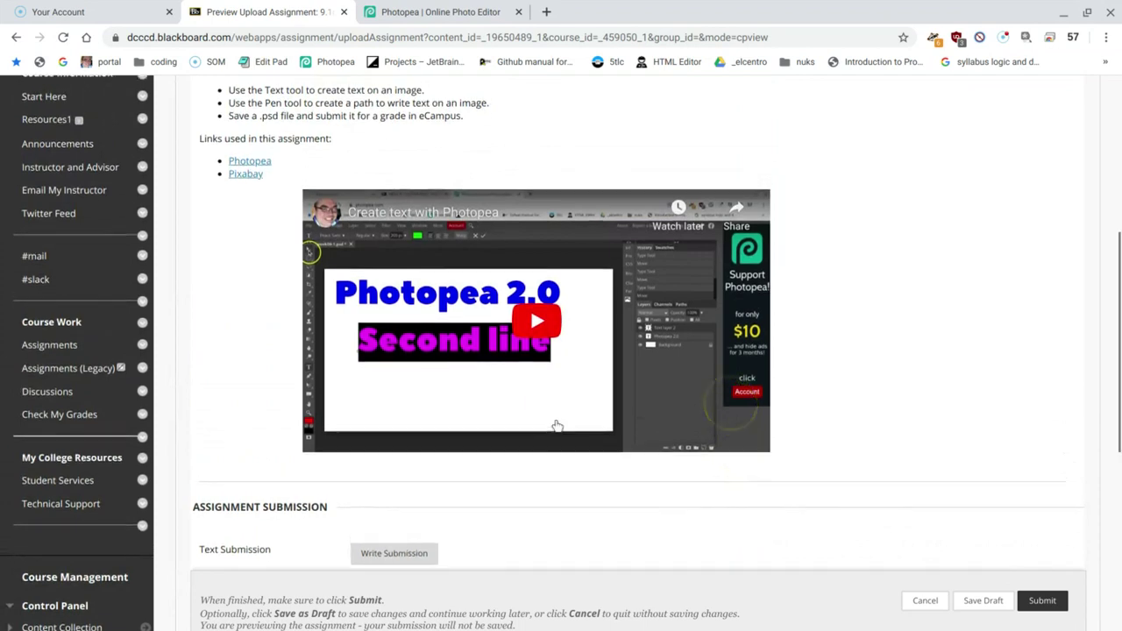
pyautogui.scroll(2, 557, 426)
pyautogui.scroll(-5, 558, 426)
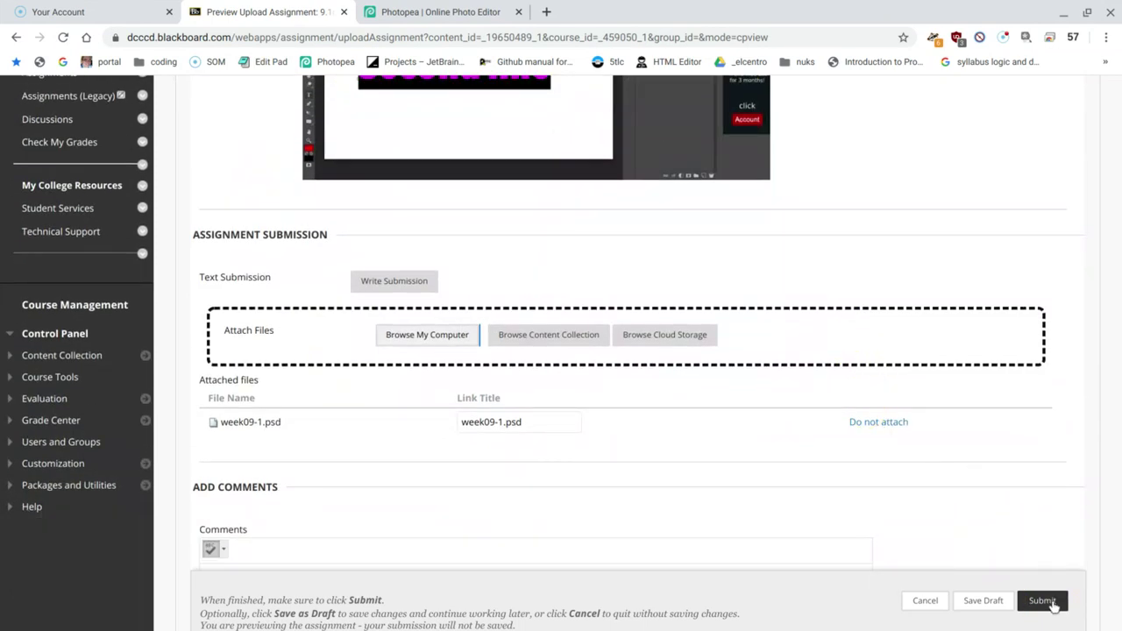
pyautogui.click(1052, 603)
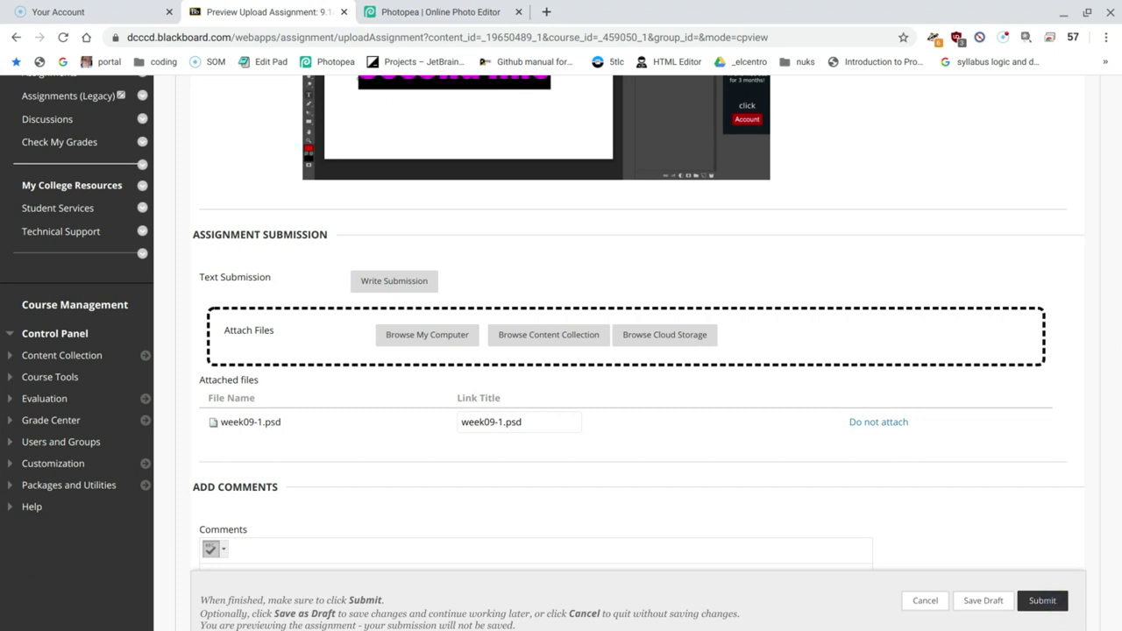
pyautogui.scroll(5, 914, 463)
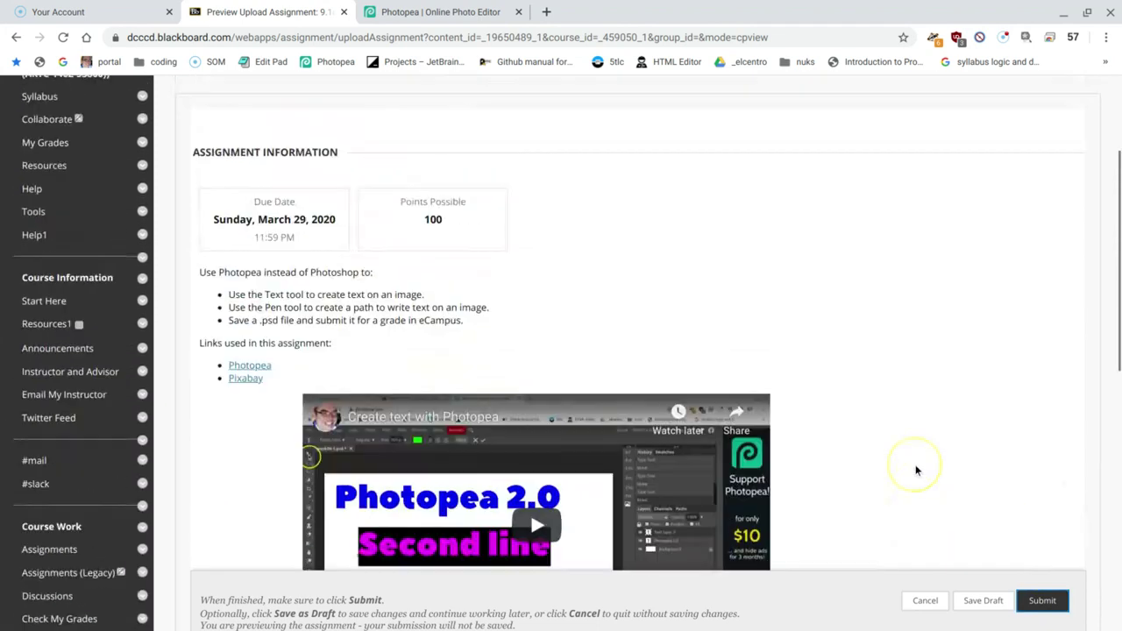
pyautogui.scroll(3, 916, 470)
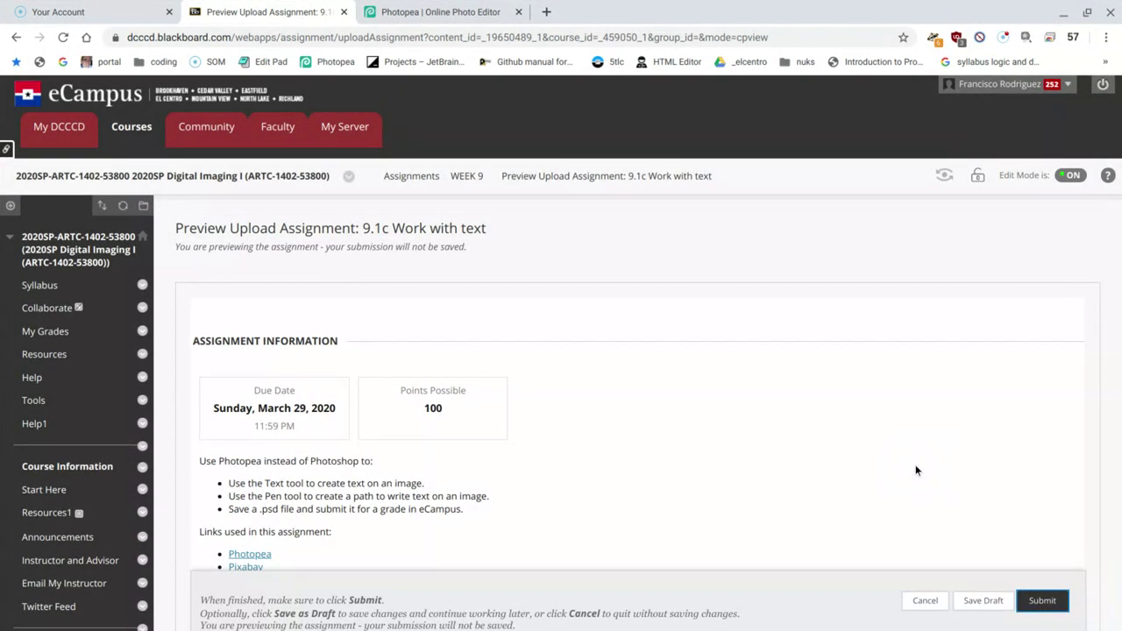